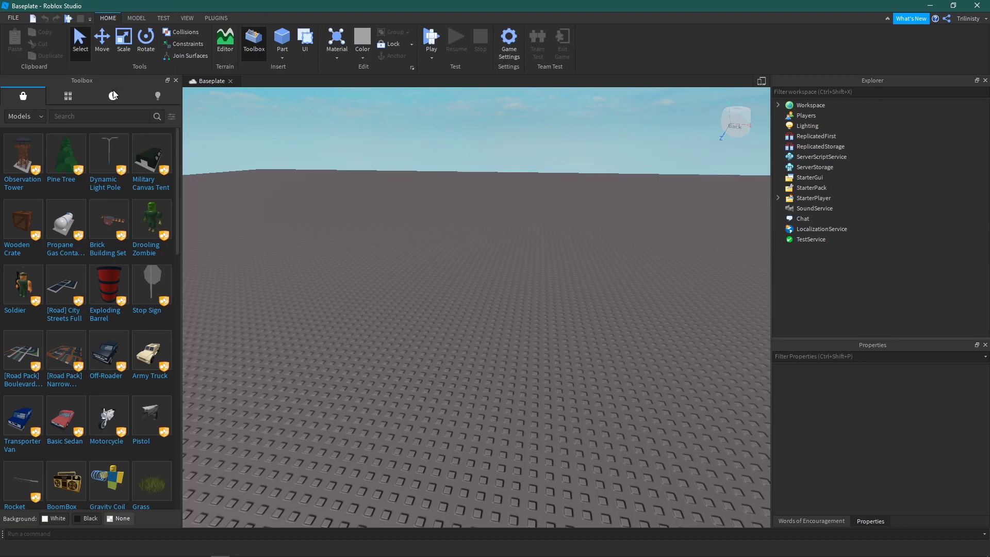
Search the Toolbox's Plugins category for "load character".
{"action": "left_click", "coordinate": [28, 117]}
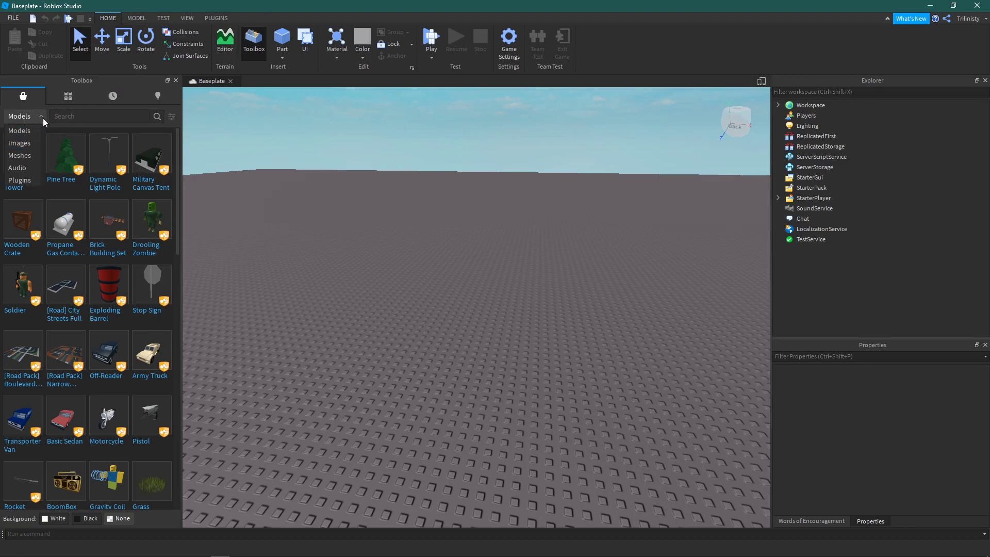
{"action": "left_click", "coordinate": [186, 18]}
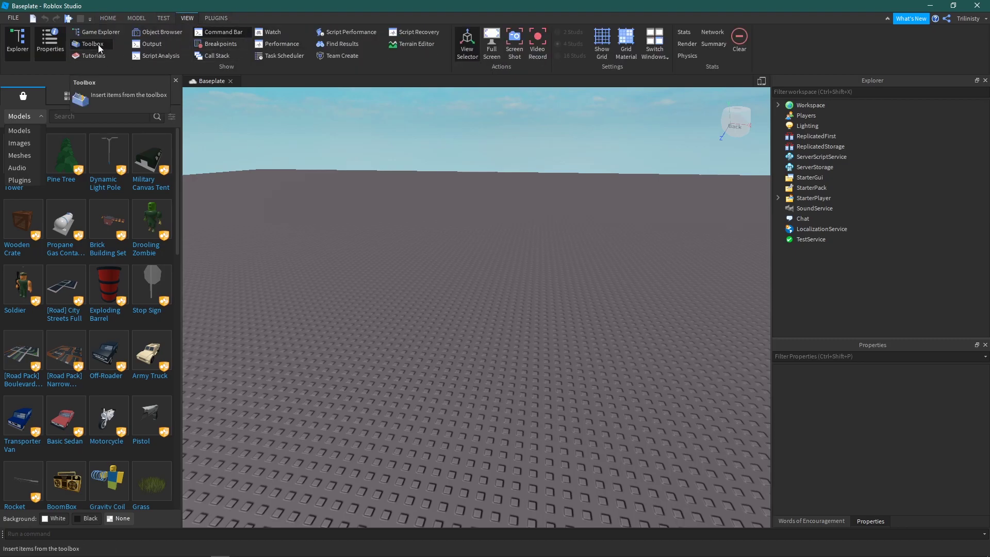
{"action": "left_click", "coordinate": [26, 180]}
{"action": "left_click", "coordinate": [73, 117]}
{"action": "type", "text": "loa"}
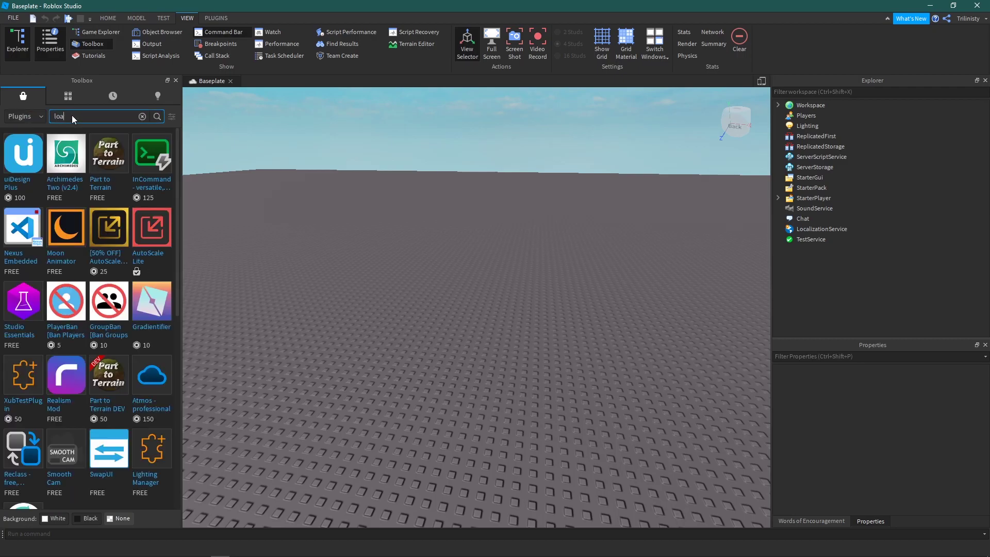
{"action": "type", "text": "d character"}
{"action": "key", "text": "Return"}
Review the details of the Load Character Lite and Load Character Pro plugins.
{"action": "left_click", "coordinate": [95, 326]}
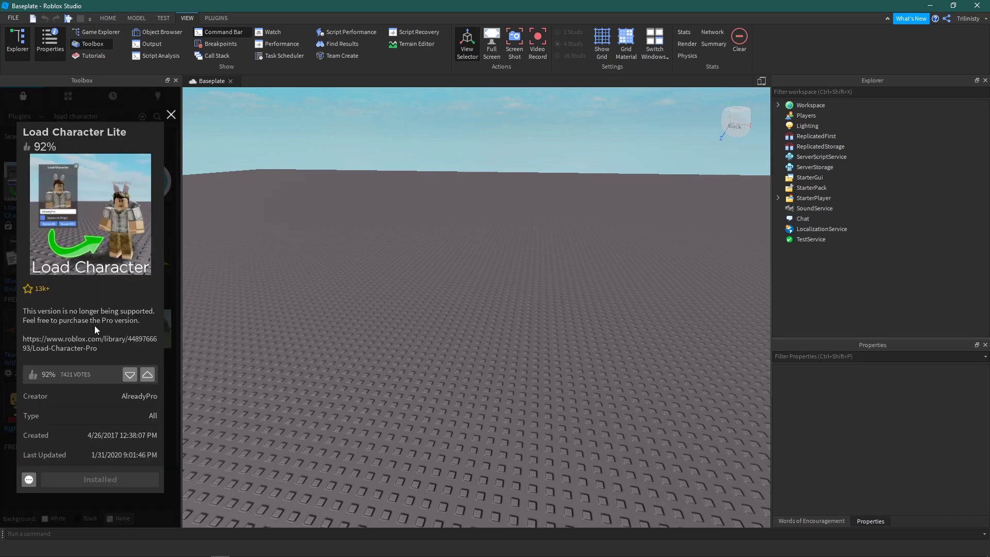
{"action": "left_click", "coordinate": [170, 114]}
{"action": "left_click", "coordinate": [77, 140]}
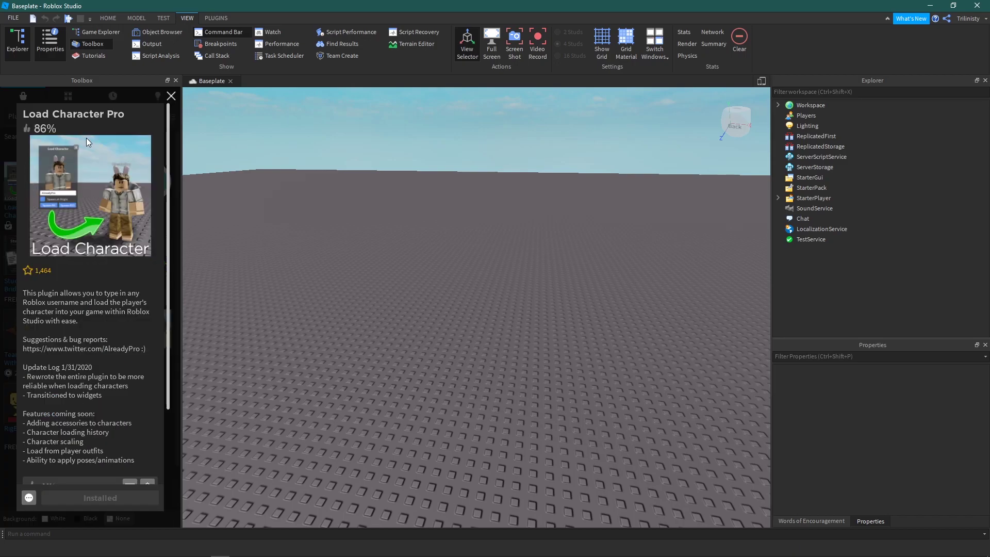
{"action": "left_click", "coordinate": [172, 96]}
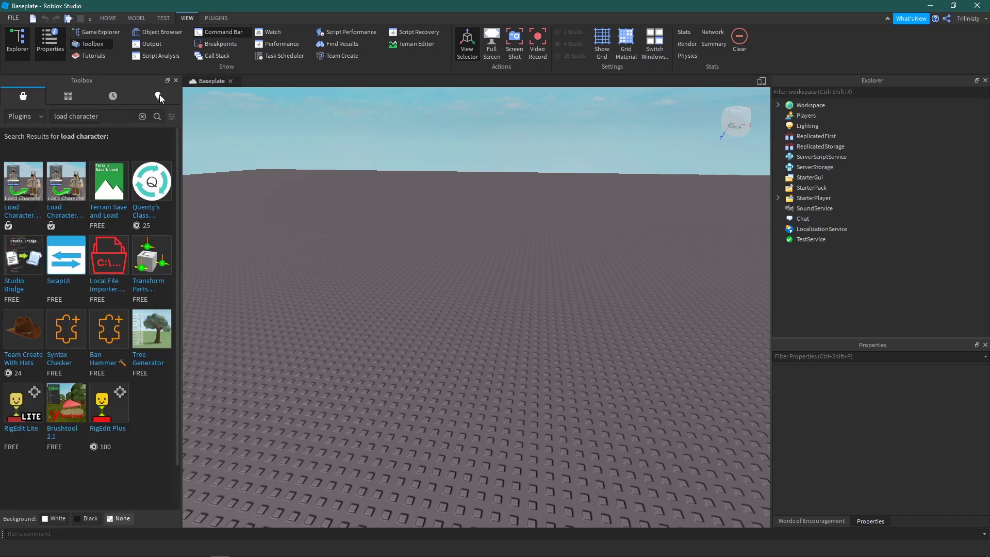
Open the Load Character plugin, reposition its window over the viewport and keep Spawn at Origin enabled.
{"action": "left_click", "coordinate": [221, 18]}
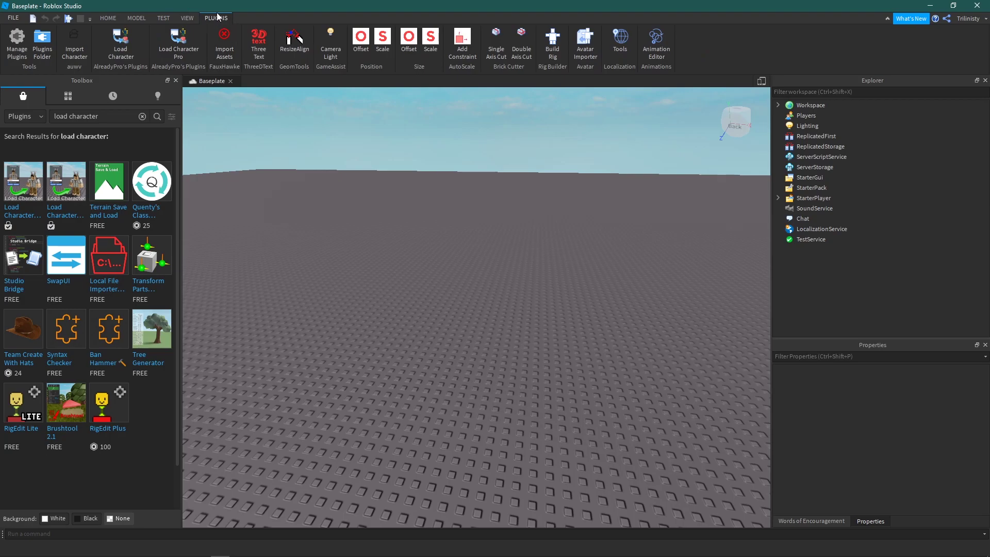
{"action": "left_click", "coordinate": [125, 45]}
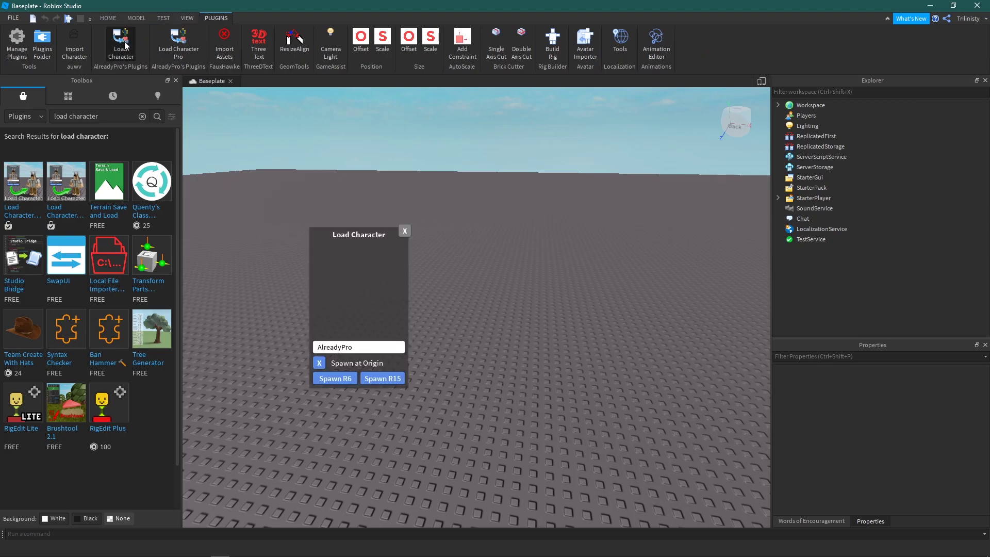
{"action": "left_click_drag", "start_coordinate": [352, 238], "coordinate": [368, 197]}
{"action": "double_click", "coordinate": [378, 305]}
{"action": "left_click", "coordinate": [378, 304]}
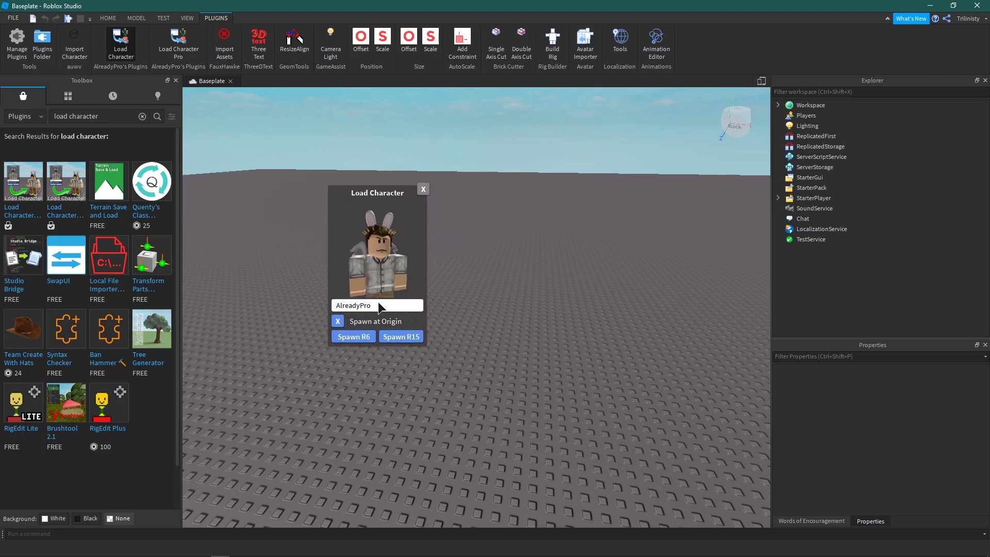
{"action": "left_click", "coordinate": [340, 324]}
{"action": "left_click", "coordinate": [339, 322]}
Enter the Roblox account's username in the Load Character plugin and spawn its avatar as an R6 character.
{"action": "double_click", "coordinate": [370, 306]}
{"action": "type", "text": "Trilin"}
{"action": "type", "text": "isty"}
{"action": "key", "text": "BackSpace"}
{"action": "type", "text": "ty"}
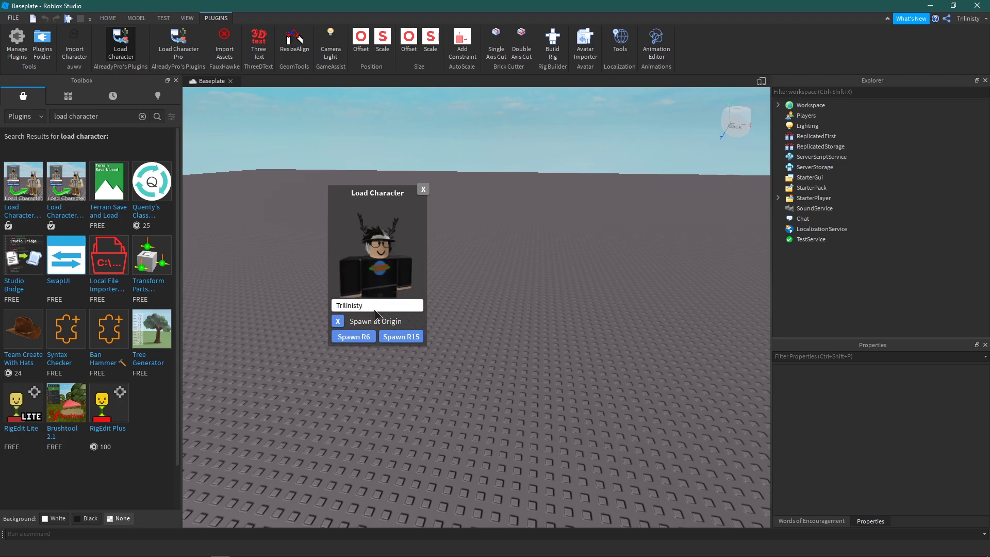
{"action": "left_click_drag", "start_coordinate": [377, 197], "coordinate": [366, 205]}
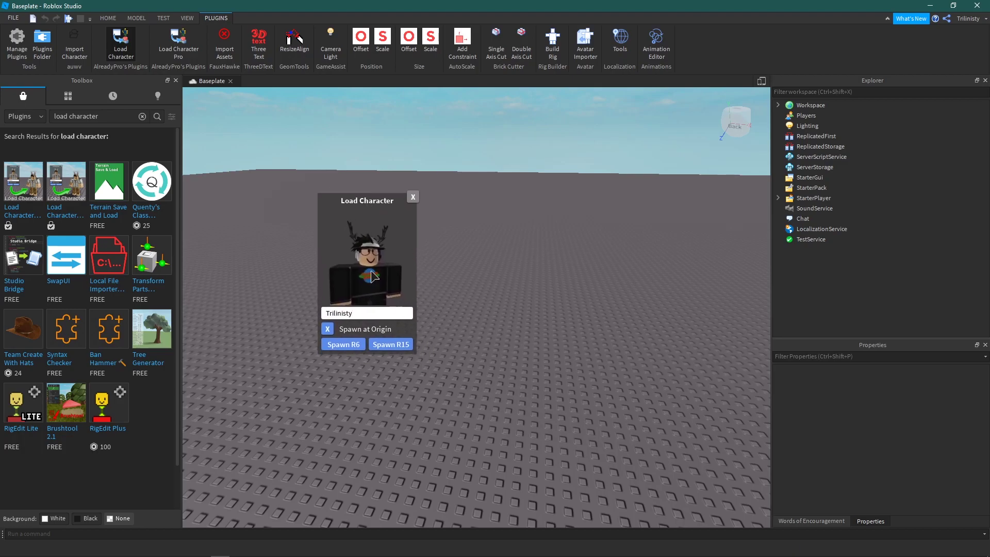
{"action": "left_click", "coordinate": [355, 344]}
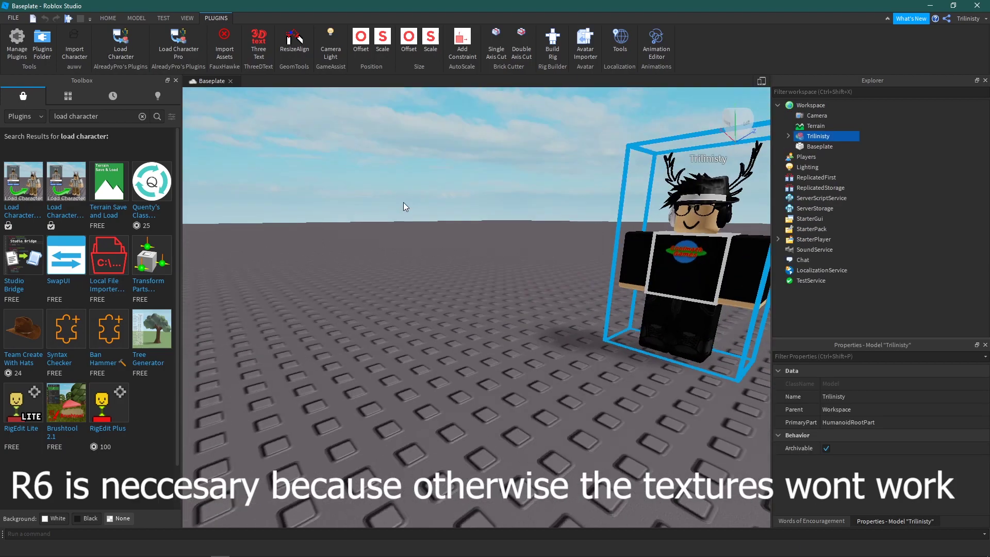
Examine the spawned character from the front in the viewport.
{"action": "right_click_drag", "start_coordinate": [404, 202], "coordinate": [404, 203]}
{"action": "scroll", "coordinate": [377, 237], "scroll_direction": "down", "scroll_amount": 3}
{"action": "left_click", "coordinate": [398, 286]}
{"action": "right_click_drag", "start_coordinate": [399, 286], "coordinate": [398, 287]}
{"action": "scroll", "coordinate": [538, 199], "scroll_direction": "up", "scroll_amount": 3}
{"action": "key", "text": "s"}
{"action": "right_click_drag", "start_coordinate": [633, 150], "coordinate": [633, 150]}
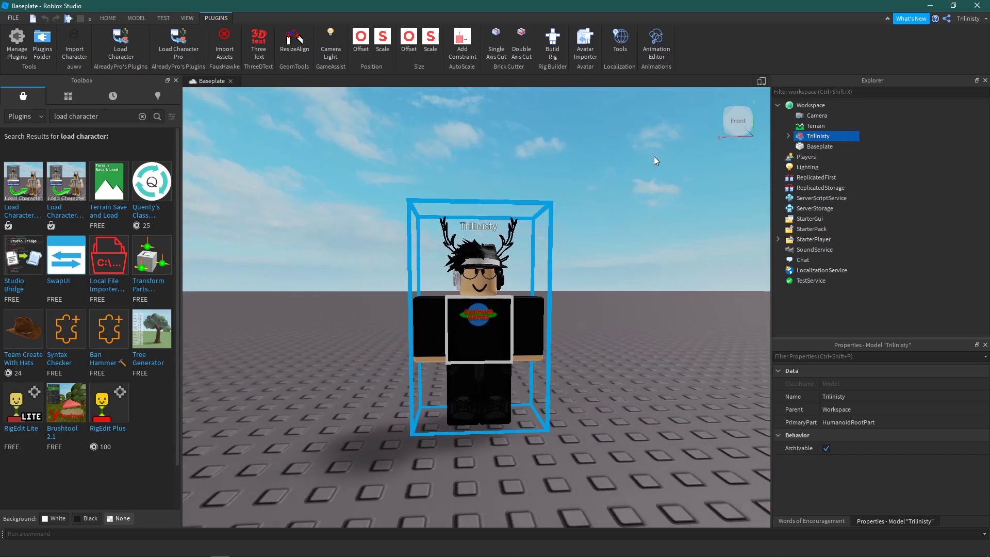
Start exporting the spawned character model and create a folder named Render inside Videos > 1BlenderGeneral.
{"action": "right_click", "coordinate": [806, 138]}
{"action": "right_click", "coordinate": [797, 137]}
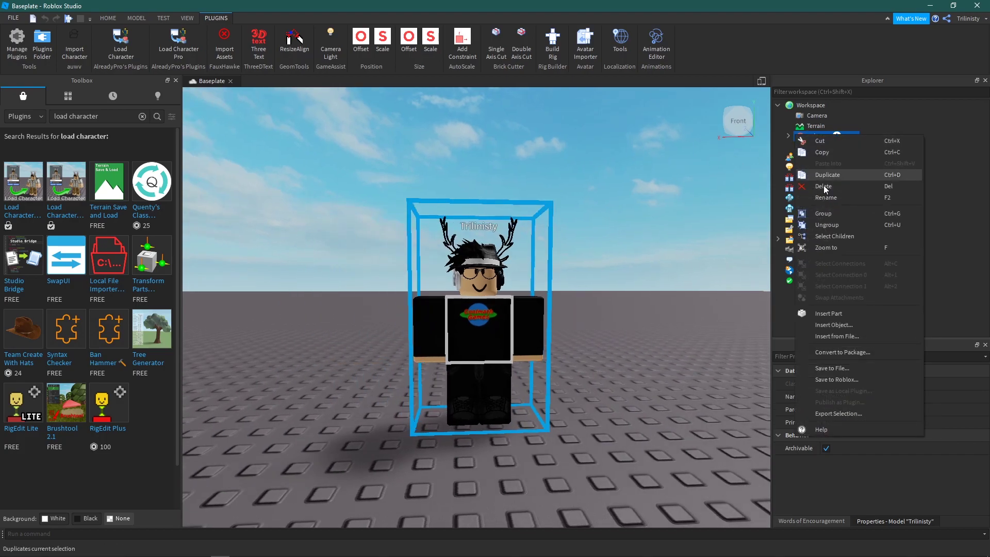
{"action": "left_click", "coordinate": [836, 413]}
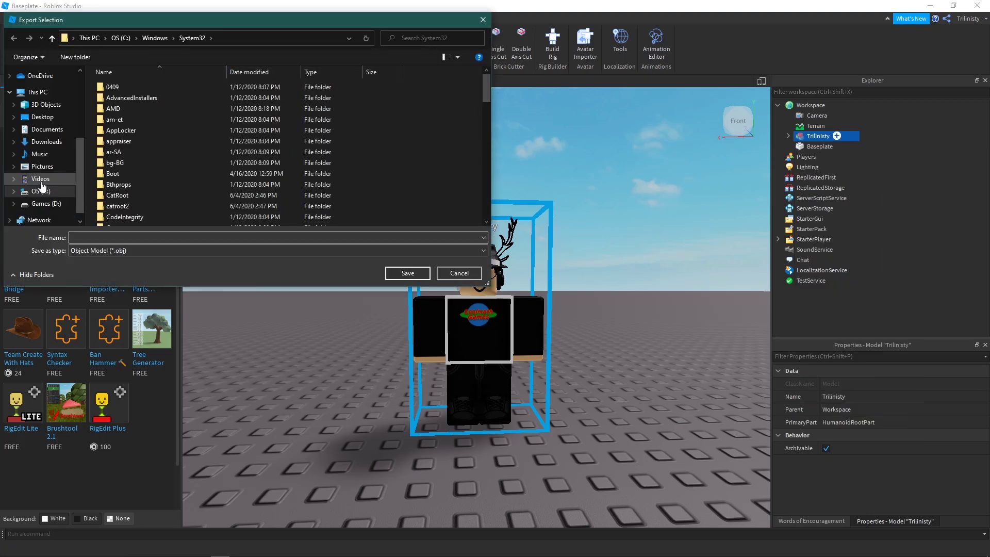
{"action": "left_click", "coordinate": [41, 180]}
{"action": "double_click", "coordinate": [120, 90]}
{"action": "right_click", "coordinate": [89, 148]}
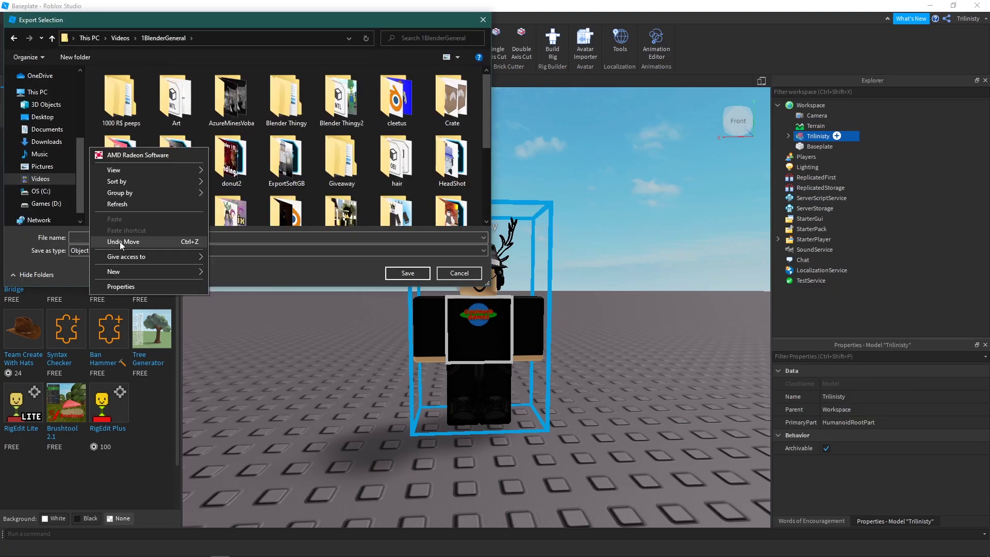
{"action": "mouse_move", "coordinate": [129, 272]}
{"action": "left_click", "coordinate": [220, 272]}
{"action": "type", "text": "Render"}
{"action": "key", "text": "Return"}
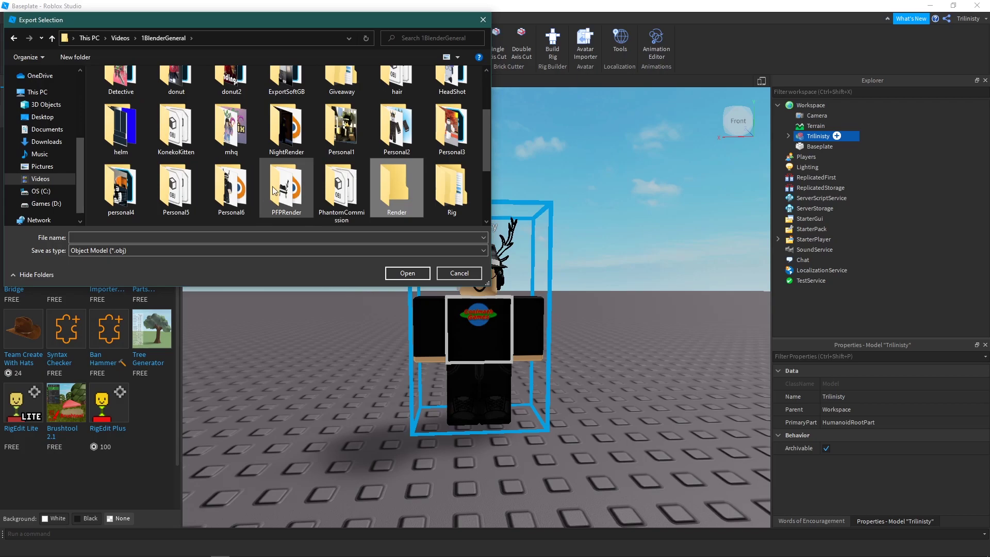
Create a Character subfolder inside Render and export the character there as an OBJ file named 1.
{"action": "double_click", "coordinate": [409, 191]}
{"action": "right_click", "coordinate": [318, 190]}
{"action": "mouse_move", "coordinate": [423, 315]}
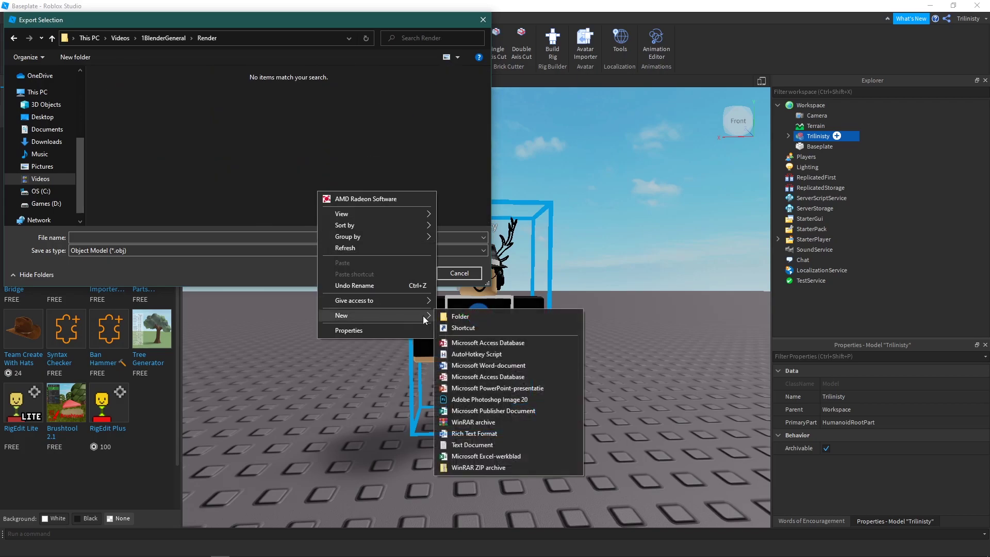
{"action": "left_click", "coordinate": [459, 317]}
{"action": "type", "text": "Character"}
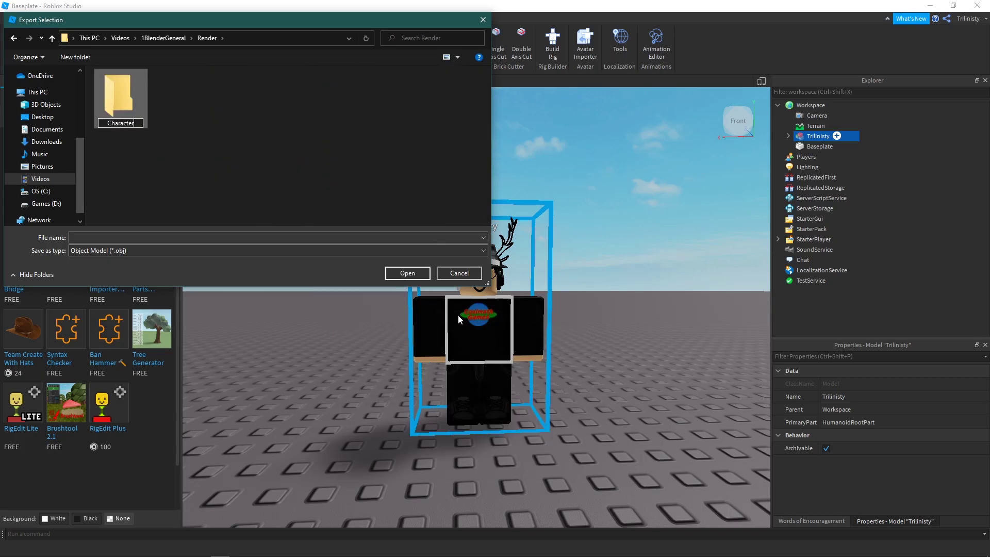
{"action": "key", "text": "Return"}
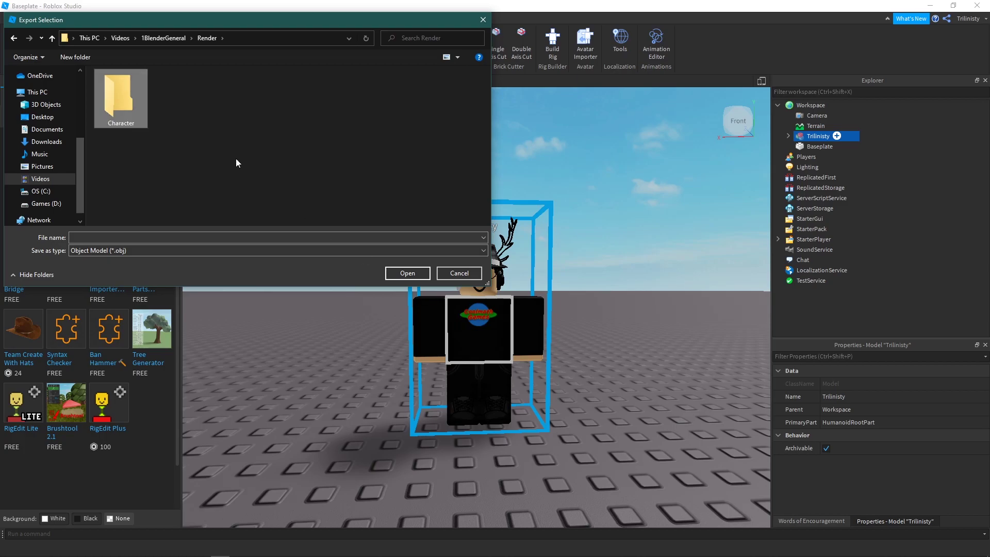
{"action": "double_click", "coordinate": [123, 97]}
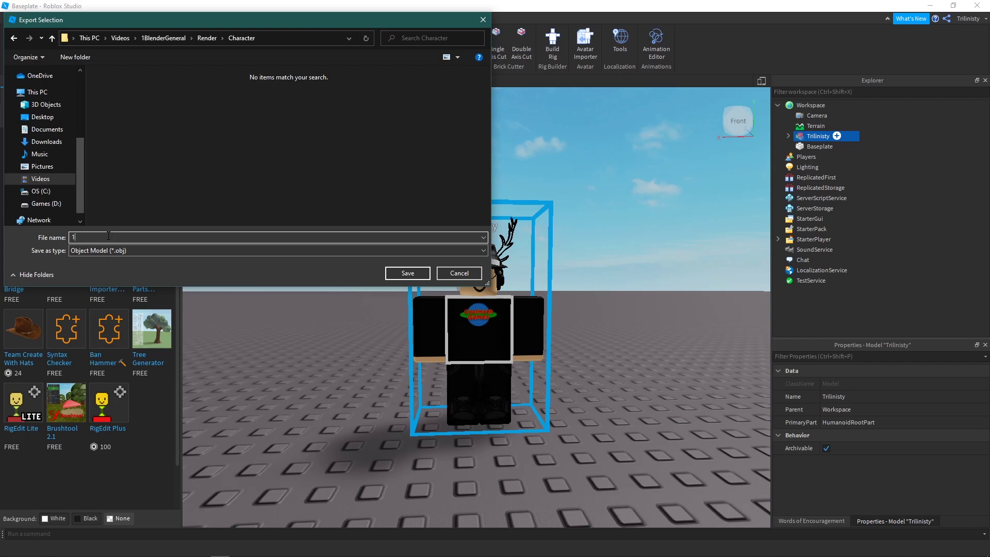
{"action": "key", "text": "Return"}
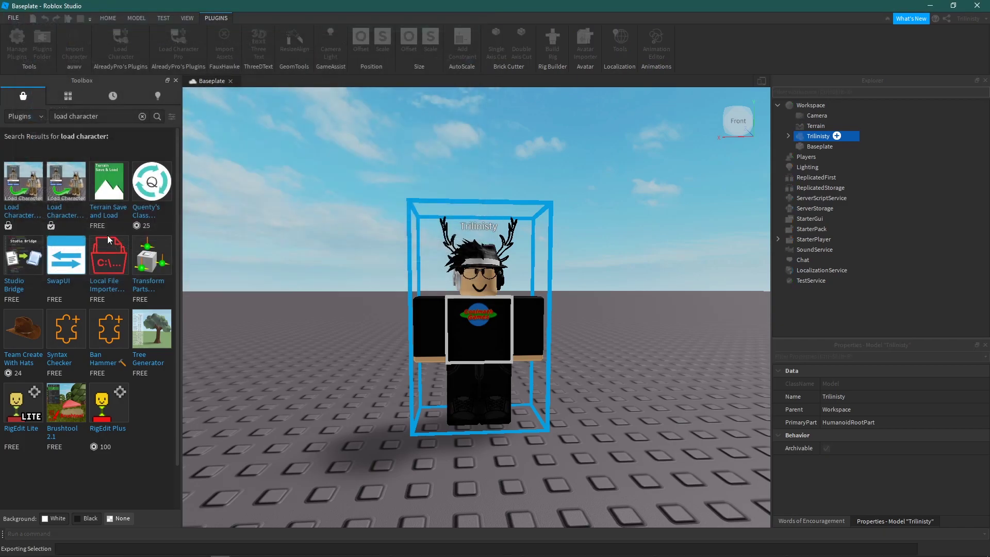
Delete Body Colors, Pants, Shirt and Humanoid from the character model.
{"action": "left_click", "coordinate": [789, 136]}
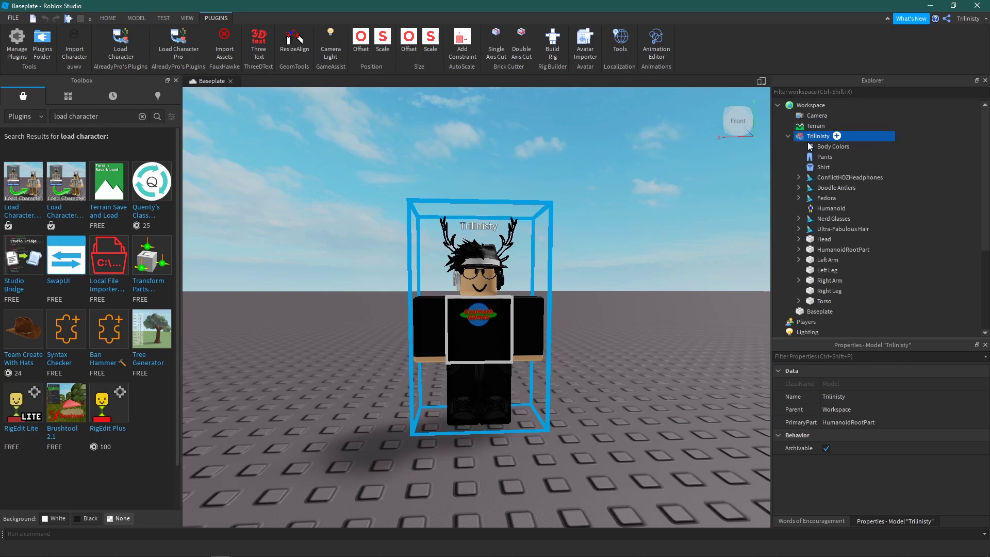
{"action": "left_click", "coordinate": [818, 147]}
{"action": "key", "text": "Delete"}
{"action": "left_click", "coordinate": [818, 147]}
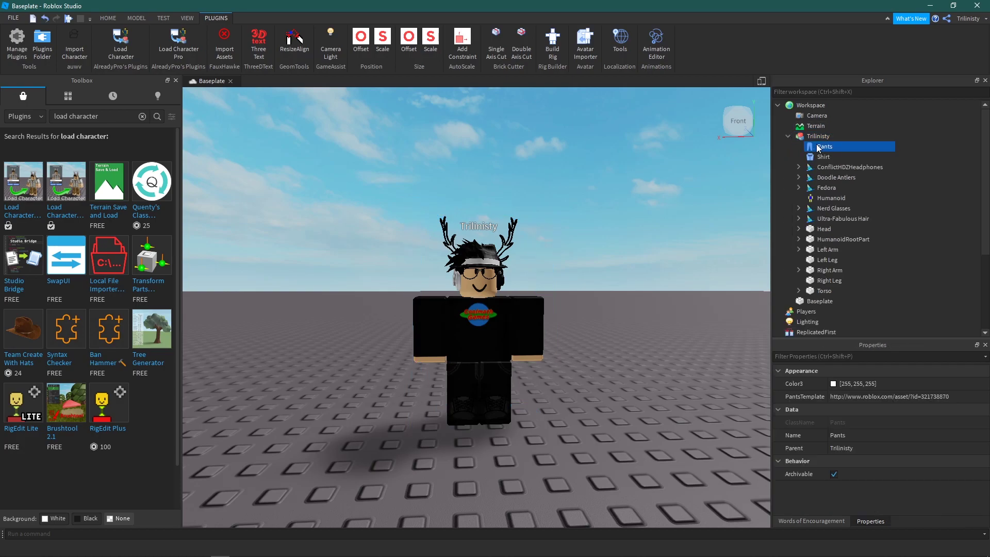
{"action": "key", "text": "Delete"}
{"action": "left_click", "coordinate": [818, 146]}
{"action": "key", "text": "Delete"}
{"action": "left_click", "coordinate": [820, 178]}
{"action": "key", "text": "Delete"}
{"action": "key", "text": "Delete"}
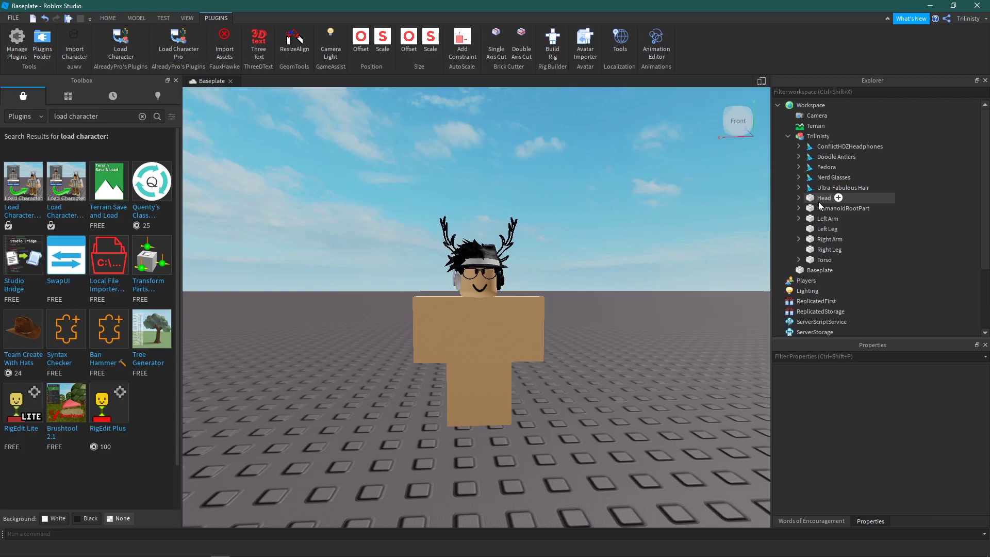
Delete the character's Head, HumanoidRootPart, arms, legs and Torso, leaving only the accessories in the model.
{"action": "left_click", "coordinate": [824, 198]}
{"action": "key", "text": "Delete"}
{"action": "left_click", "coordinate": [824, 198]}
{"action": "key", "text": "Delete"}
{"action": "left_click", "coordinate": [824, 198]}
{"action": "key", "text": "Delete"}
{"action": "left_click", "coordinate": [824, 198]}
{"action": "key", "text": "Delete"}
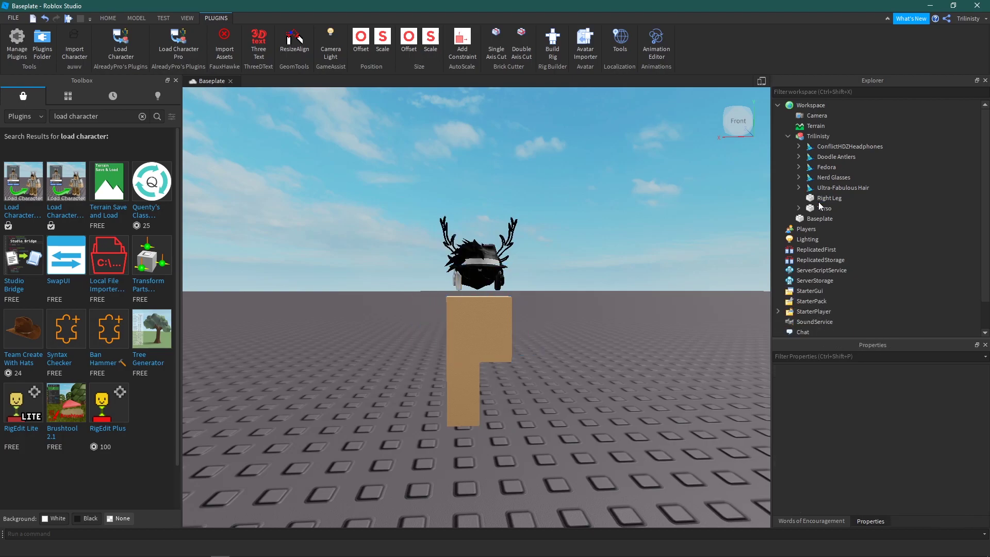
{"action": "left_click", "coordinate": [820, 201]}
{"action": "key", "text": "Delete"}
{"action": "left_click", "coordinate": [824, 198]}
{"action": "key", "text": "Delete"}
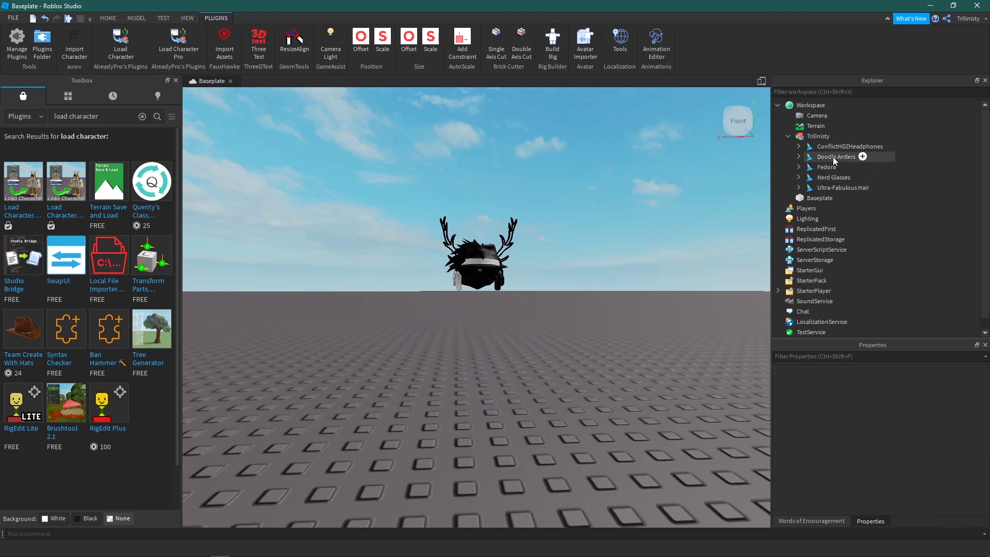
Export the accessories-only model as an OBJ file named 1 into a new hats folder inside Render.
{"action": "right_click", "coordinate": [814, 139]}
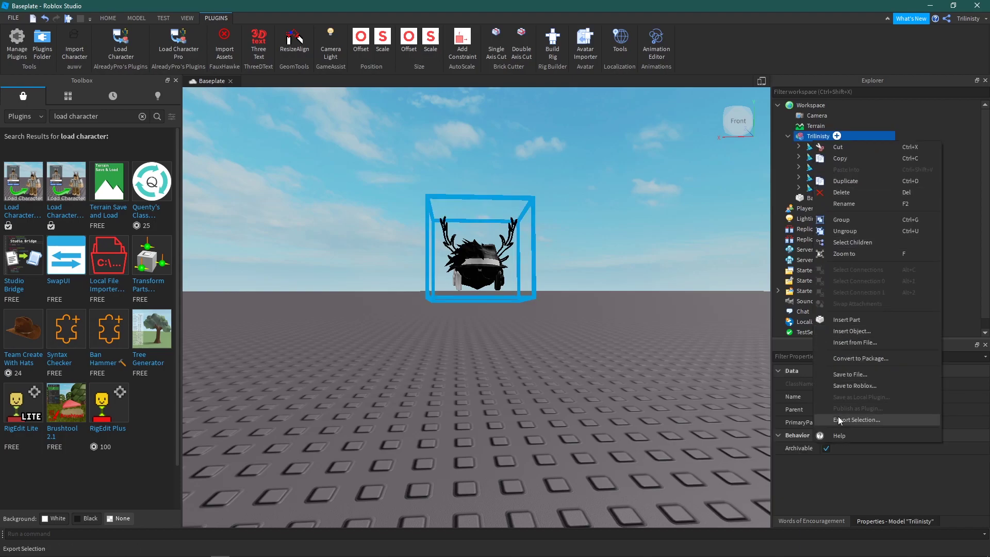
{"action": "left_click", "coordinate": [858, 420]}
{"action": "left_click", "coordinate": [206, 38]}
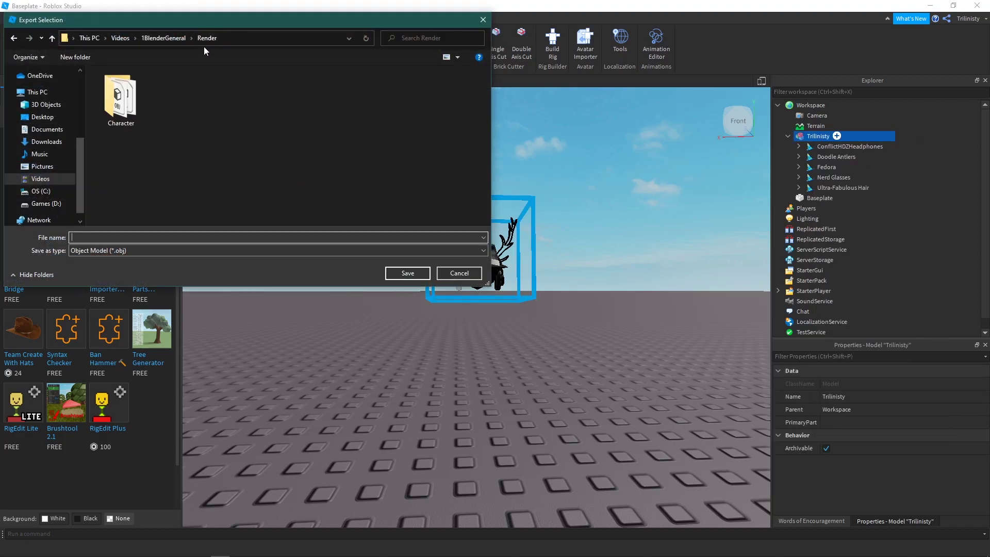
{"action": "right_click", "coordinate": [200, 120]}
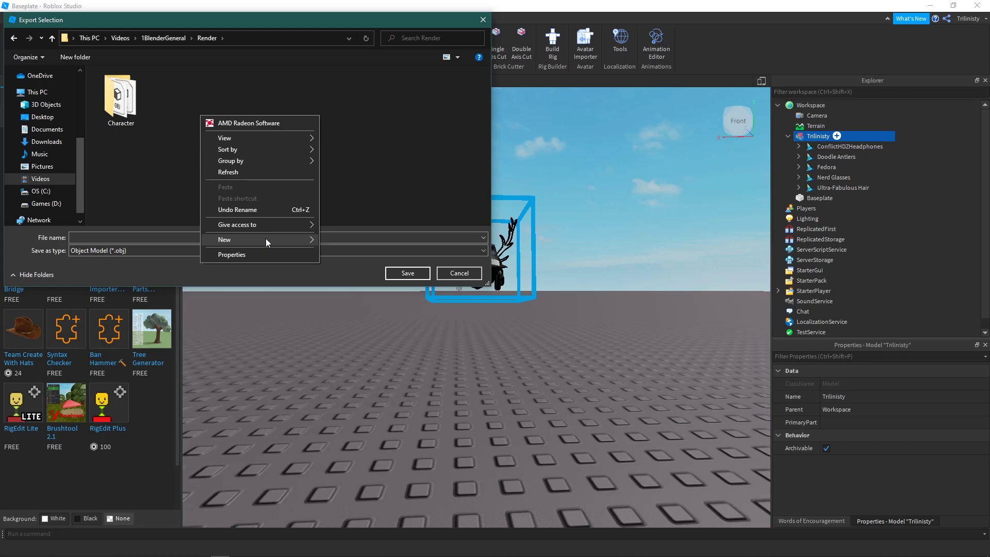
{"action": "mouse_move", "coordinate": [265, 238]}
{"action": "left_click", "coordinate": [357, 243]}
{"action": "type", "text": "hats"}
{"action": "key", "text": "Return"}
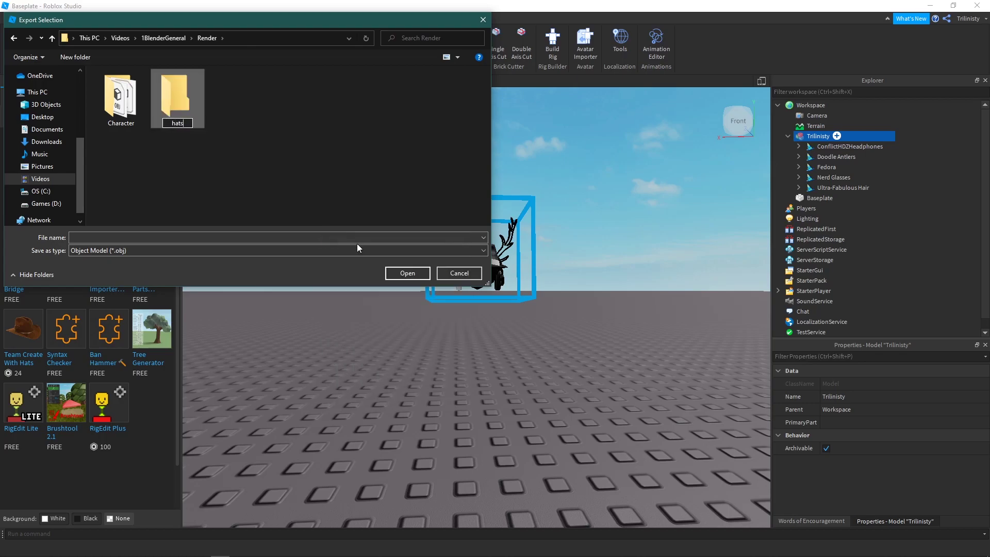
{"action": "double_click", "coordinate": [184, 104]}
{"action": "type", "text": "1"}
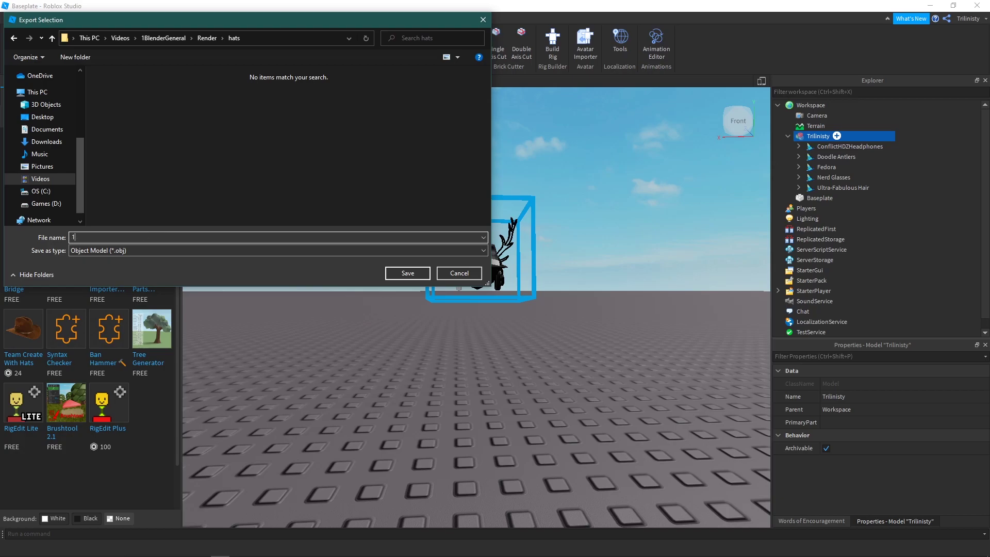
{"action": "left_click", "coordinate": [413, 274]}
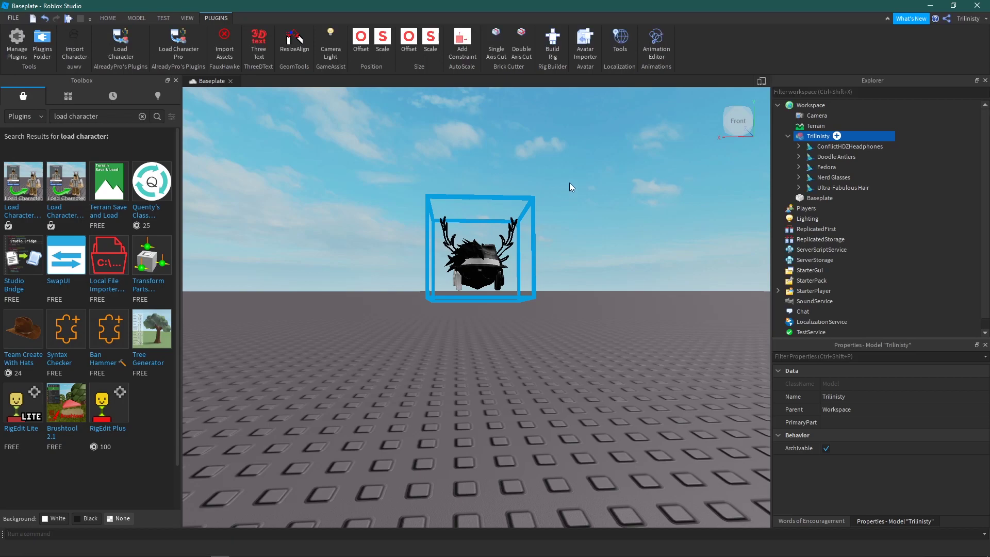
Close the studio without saving the changes to Baseplate.
{"action": "left_click", "coordinate": [977, 6]}
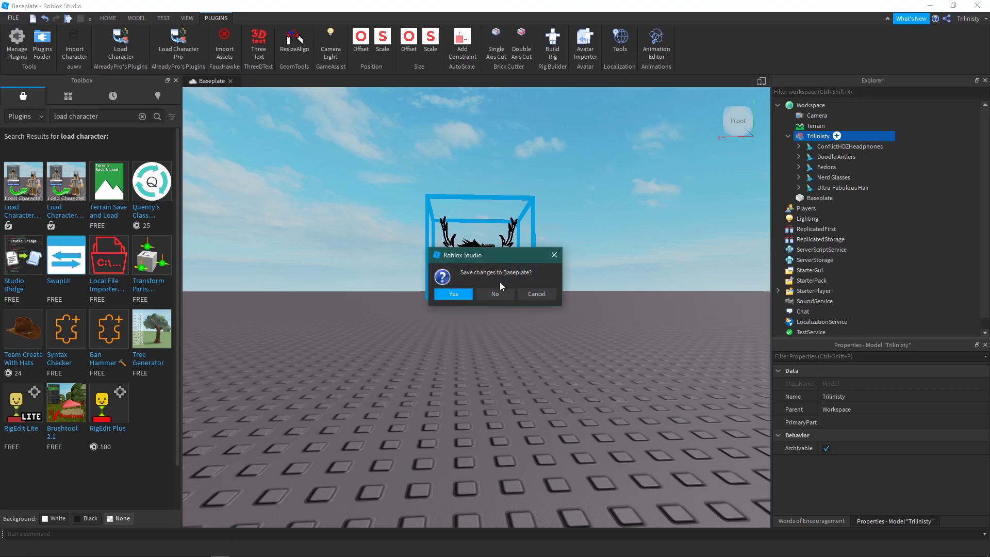
{"action": "left_click", "coordinate": [496, 292]}
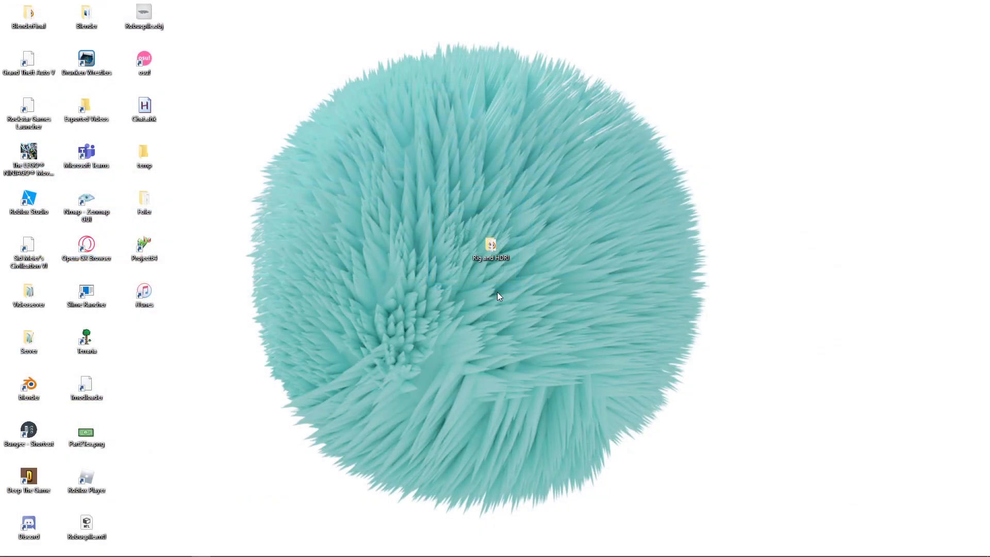
Open PaintRigV3.blend from the Rig and HDRI folder on the desktop.
{"action": "mouse_move", "coordinate": [482, 248]}
{"action": "left_mouse_down"}
{"action": "mouse_move", "coordinate": [432, 246]}
{"action": "mouse_move", "coordinate": [495, 259]}
{"action": "left_mouse_up"}
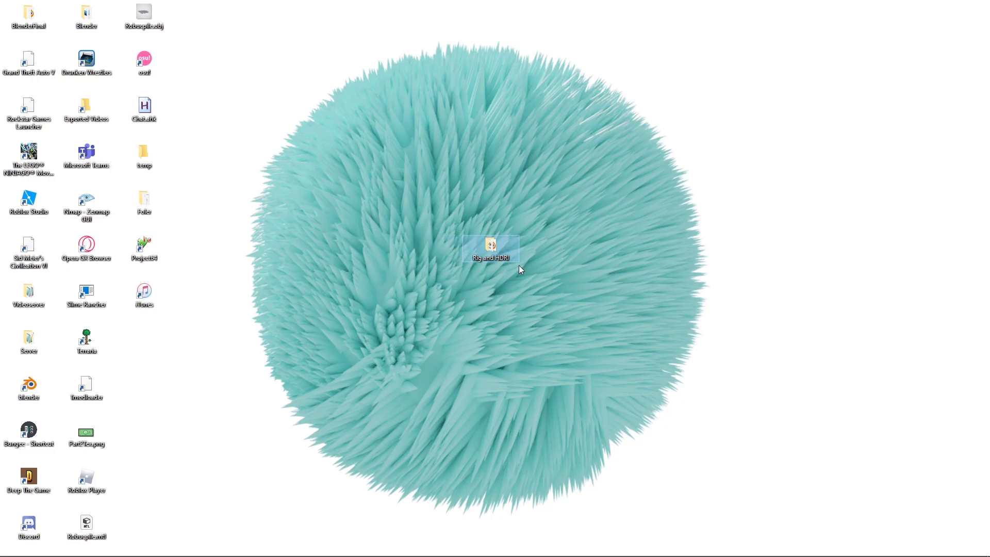
{"action": "double_click", "coordinate": [490, 249]}
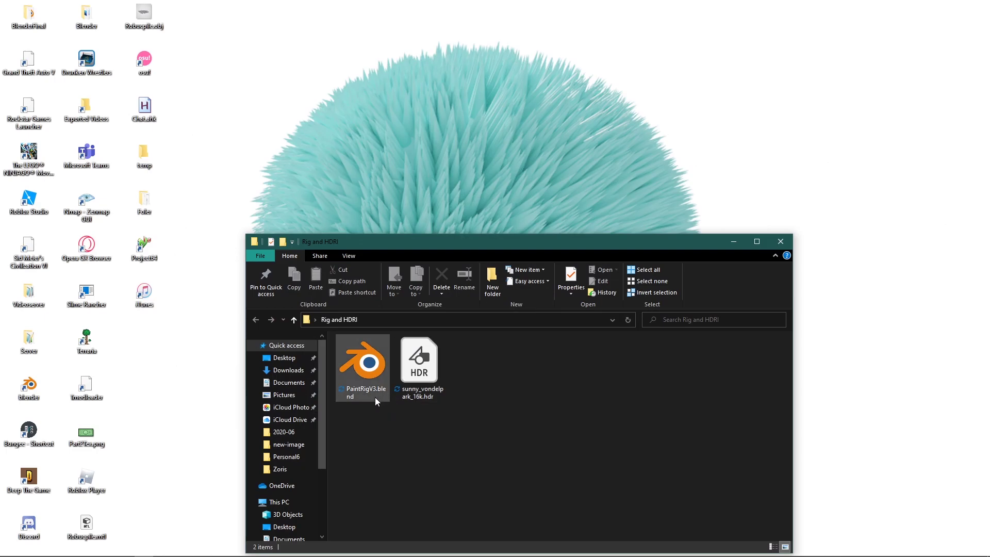
{"action": "double_click", "coordinate": [370, 368]}
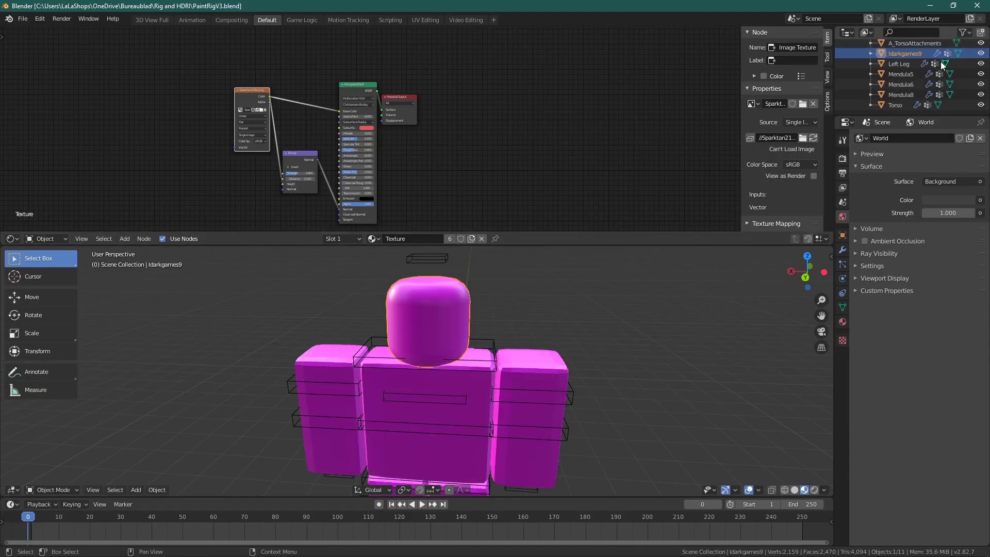
Rename the rig's head object to Dab and deselect everything.
{"action": "double_click", "coordinate": [923, 54]}
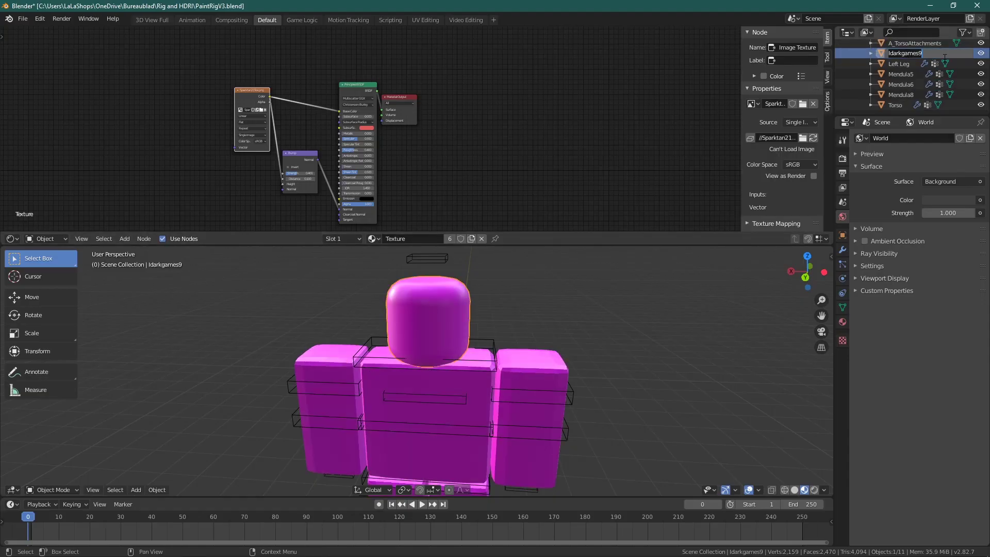
{"action": "key", "text": "BackSpace"}
{"action": "type", "text": "Dab"}
{"action": "key", "text": "Return"}
{"action": "key", "text": "alt+a"}
Look at sunny_vondelpark_16k.hdr in the Rig and HDRI folder, then return to the maximized Blender window.
{"action": "left_click", "coordinate": [954, 6]}
{"action": "left_click_drag", "start_coordinate": [432, 236], "coordinate": [429, 58]}
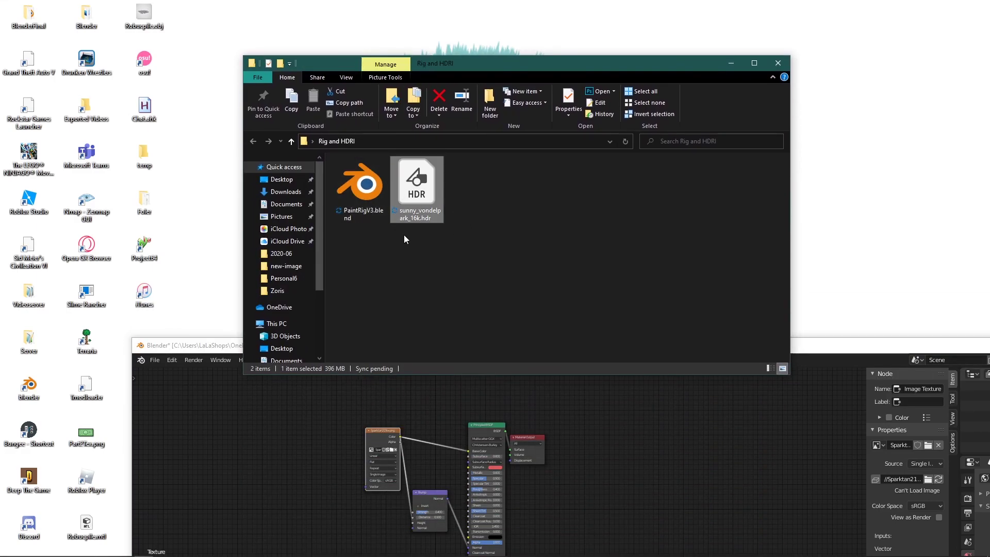
{"action": "key", "text": "Delete"}
{"action": "left_click", "coordinate": [574, 399]}
{"action": "left_click", "coordinate": [638, 328]}
{"action": "left_click", "coordinate": [702, 391]}
{"action": "double_click", "coordinate": [773, 346]}
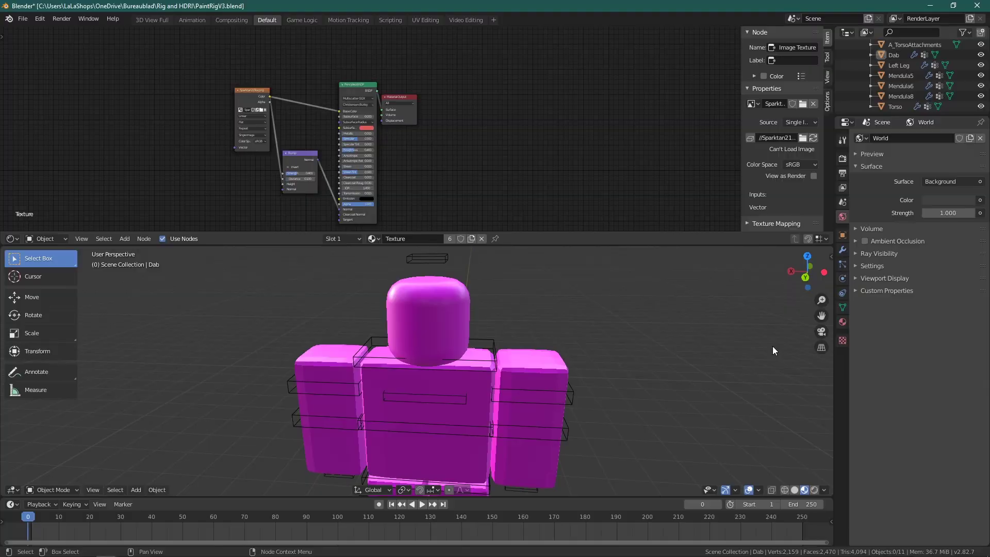
Load Trilinisty2Tex.png from the Render/Character folder into the image texture node of the rig's Texture material.
{"action": "middle_click_drag", "start_coordinate": [254, 83], "coordinate": [478, 109]}
{"action": "scroll", "coordinate": [431, 70], "scroll_direction": "up", "scroll_amount": 7}
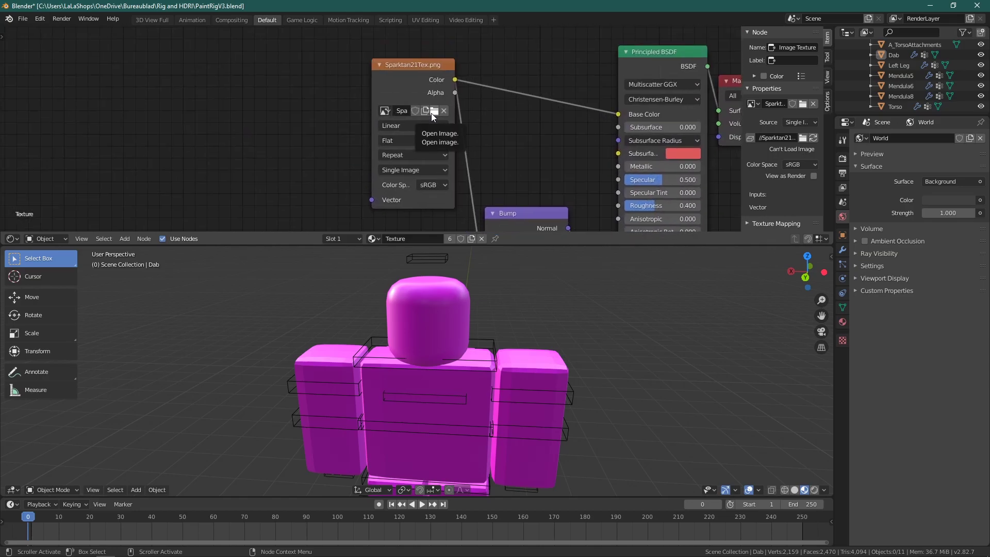
{"action": "left_click", "coordinate": [432, 113]}
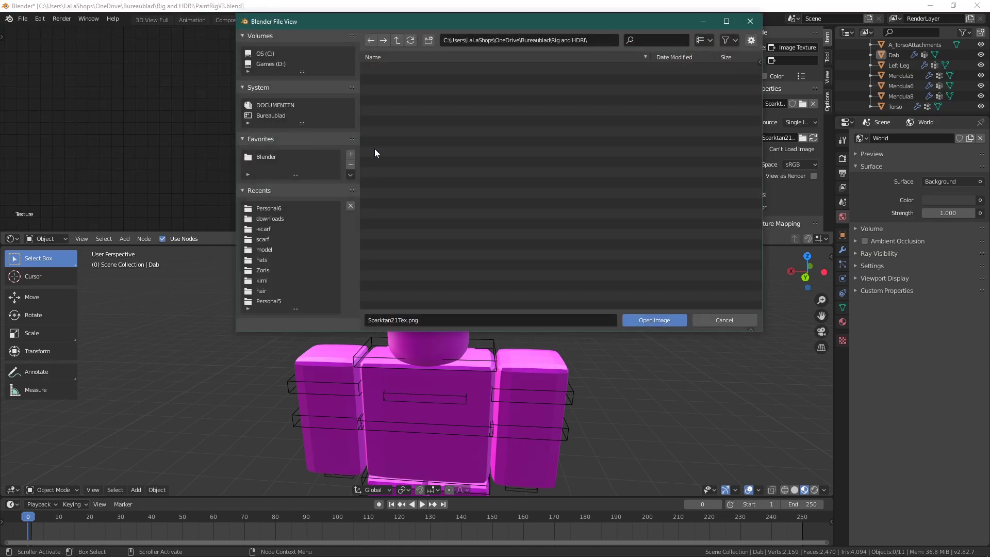
{"action": "left_click", "coordinate": [302, 208]}
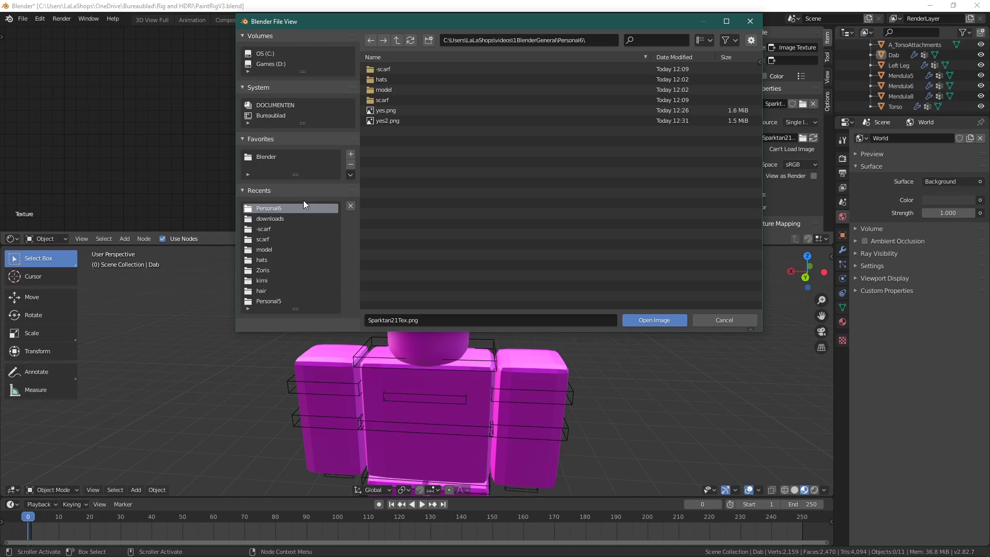
{"action": "left_click", "coordinate": [397, 40]}
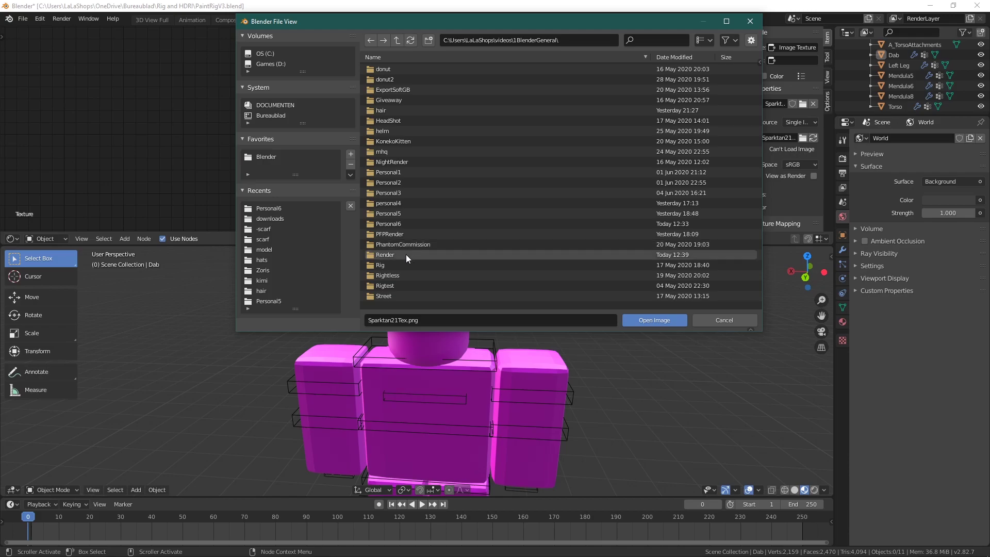
{"action": "double_click", "coordinate": [407, 254]}
{"action": "double_click", "coordinate": [407, 69]}
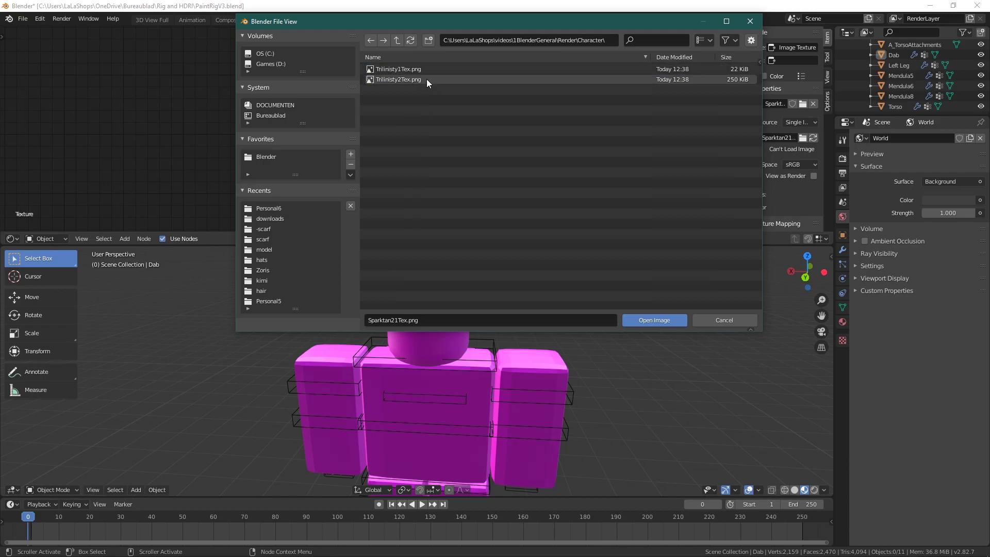
{"action": "double_click", "coordinate": [426, 79]}
{"action": "scroll", "coordinate": [542, 330], "scroll_direction": "down", "scroll_amount": 6}
{"action": "scroll", "coordinate": [549, 341], "scroll_direction": "up", "scroll_amount": 4}
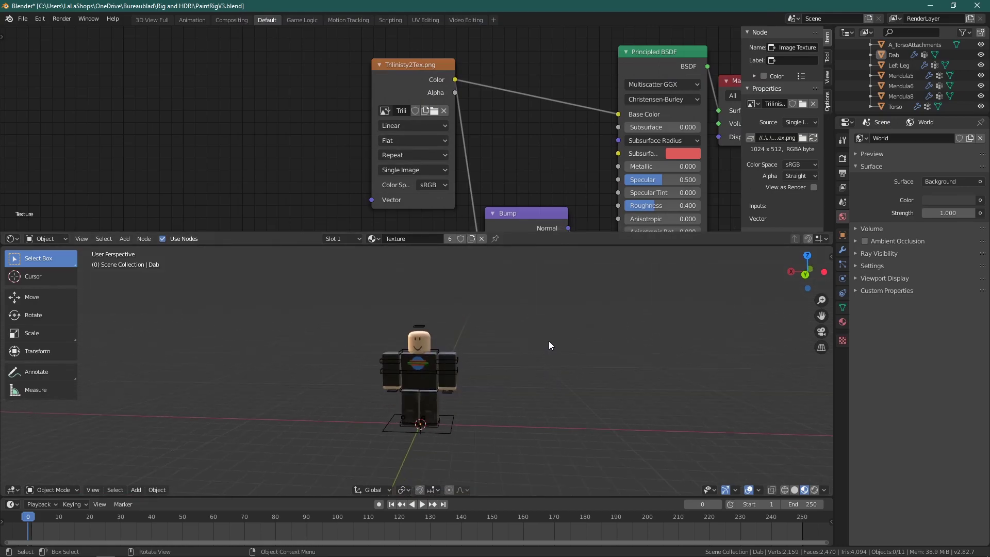
Try Trilinisty1Tex.png in the image texture node and switch back to Trilinisty2Tex.png.
{"action": "left_click", "coordinate": [435, 111]}
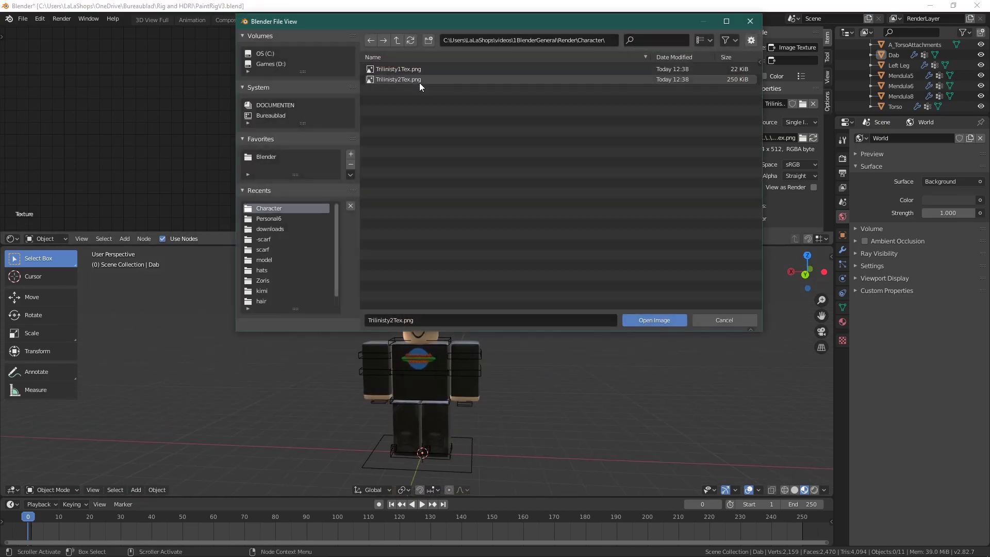
{"action": "double_click", "coordinate": [414, 71]}
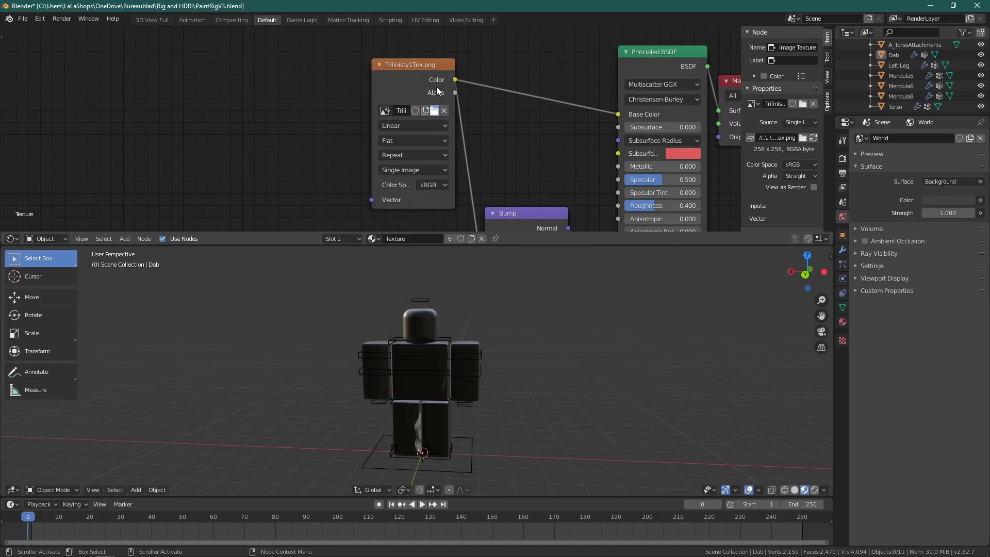
{"action": "left_click", "coordinate": [434, 111]}
{"action": "double_click", "coordinate": [423, 77]}
{"action": "scroll", "coordinate": [457, 255], "scroll_direction": "up", "scroll_amount": 5}
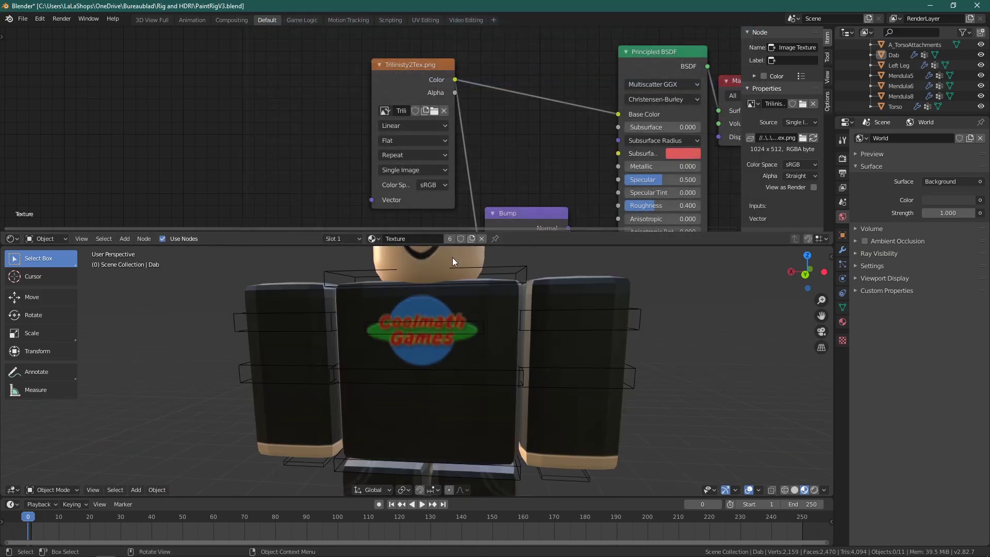
{"action": "scroll", "coordinate": [457, 254], "scroll_direction": "down", "scroll_amount": 5}
Set the Bump node's strength to 0.750.
{"action": "middle_click_drag", "start_coordinate": [563, 171], "coordinate": [429, 148]}
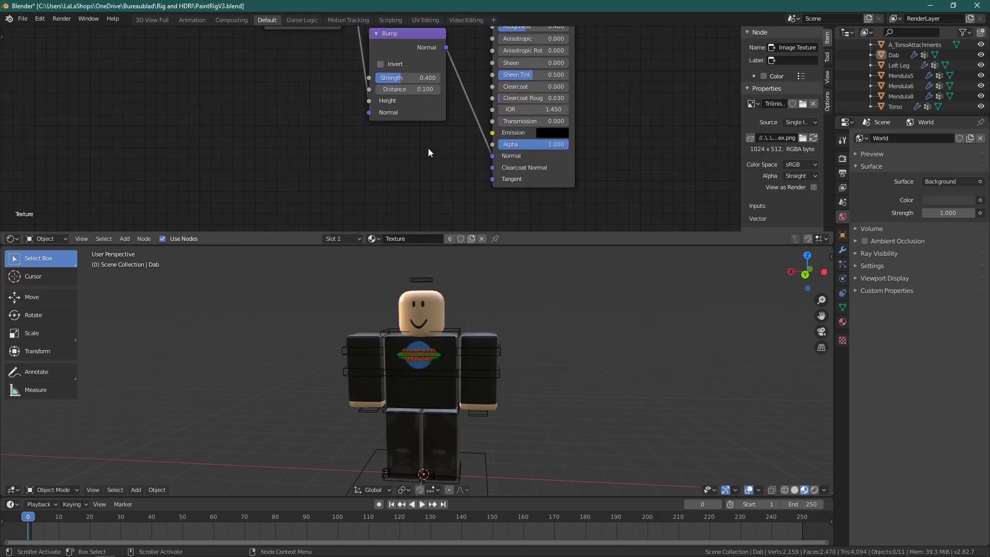
{"action": "scroll", "coordinate": [429, 150], "scroll_direction": "up", "scroll_amount": 1}
{"action": "left_click_drag", "start_coordinate": [407, 78], "coordinate": [429, 76]}
{"action": "scroll", "coordinate": [438, 290], "scroll_direction": "up", "scroll_amount": 4}
{"action": "middle_click_drag", "start_coordinate": [439, 290], "coordinate": [454, 316]}
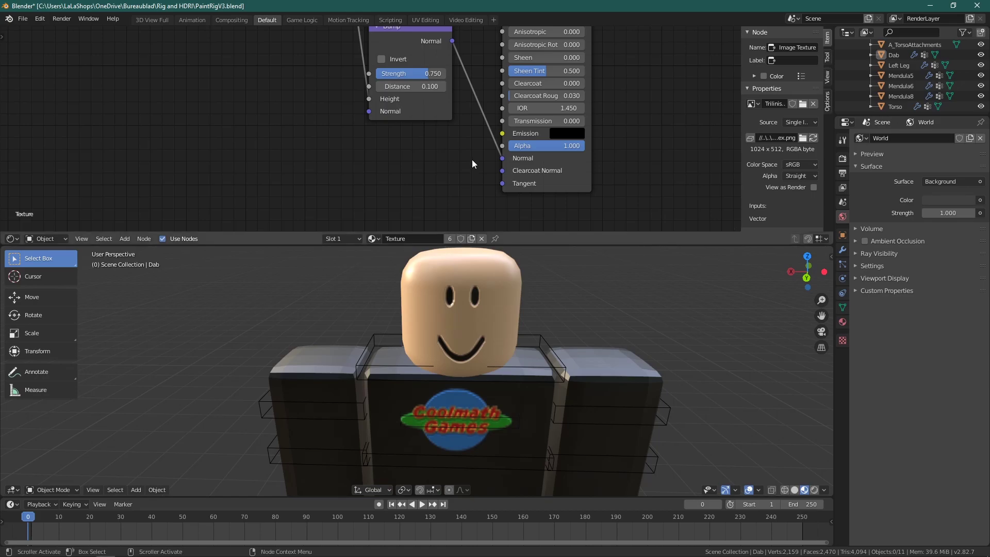
Set the Bump node's distance to 1.000.
{"action": "left_click_drag", "start_coordinate": [411, 87], "coordinate": [524, 86]}
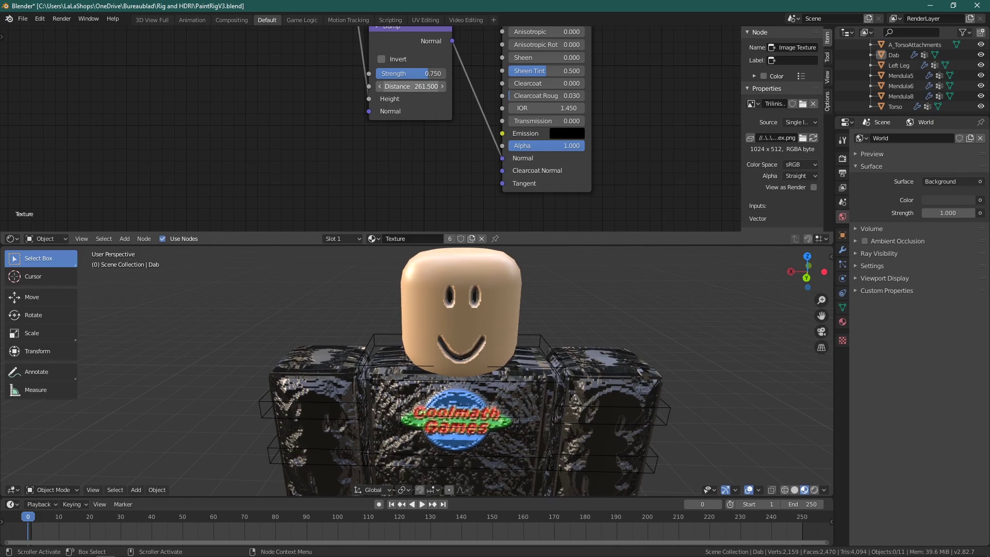
{"action": "key", "text": "Escape"}
{"action": "left_click", "coordinate": [413, 87]}
{"action": "type", "text": "1.4"}
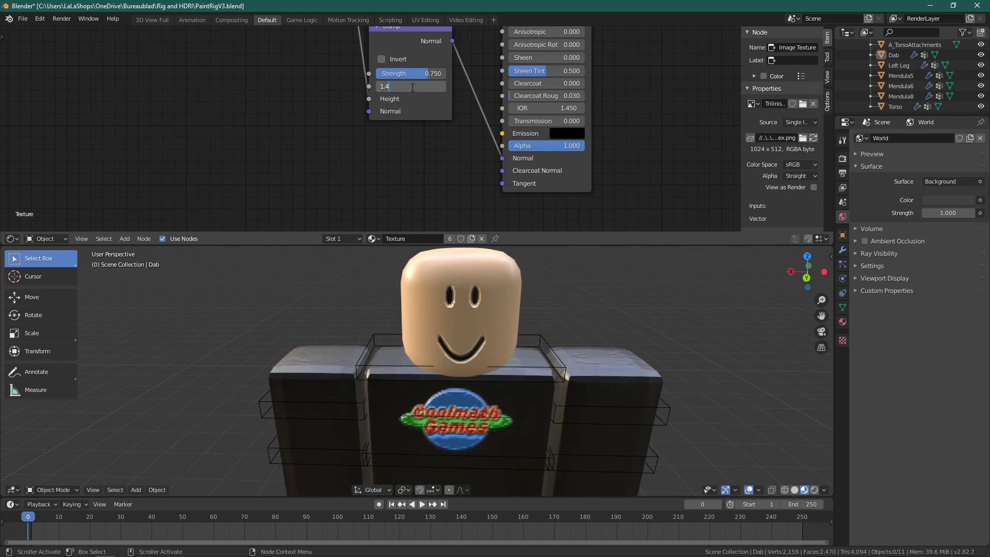
{"action": "key", "text": "Return"}
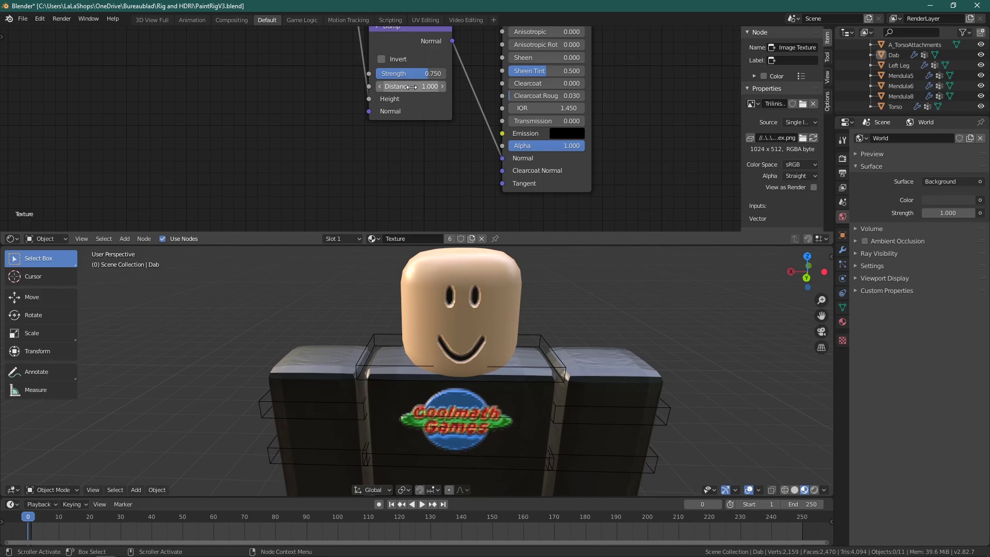
Set the Bump node's strength to 0.400.
{"action": "left_click_drag", "start_coordinate": [413, 75], "coordinate": [385, 74]}
{"action": "scroll", "coordinate": [567, 426], "scroll_direction": "down", "scroll_amount": 4}
{"action": "mouse_move", "coordinate": [473, 386]}
{"action": "middle_mouse_down"}
{"action": "mouse_move", "coordinate": [384, 378]}
{"action": "mouse_move", "coordinate": [344, 390]}
{"action": "mouse_move", "coordinate": [453, 397]}
{"action": "mouse_move", "coordinate": [478, 385]}
{"action": "middle_mouse_up"}
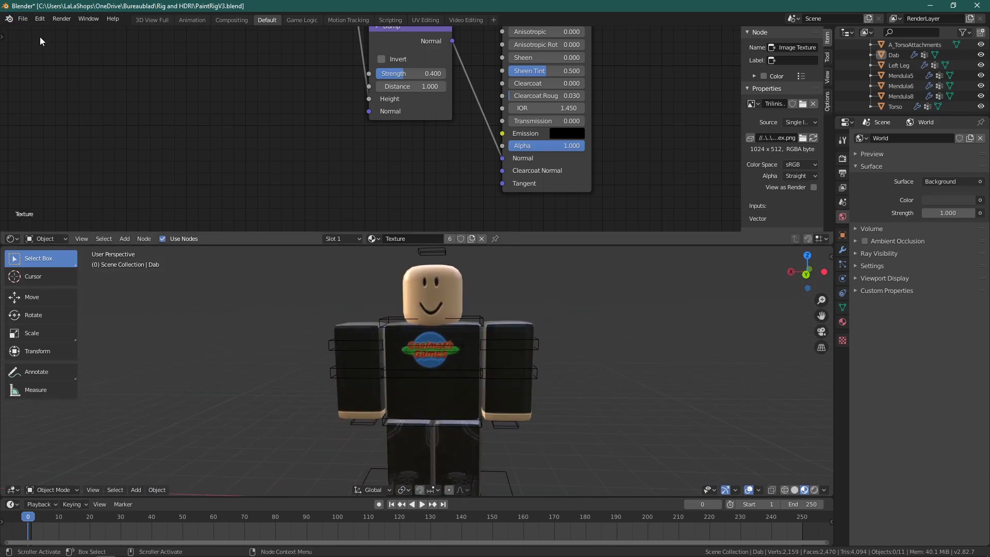
Import the accessories model 1.obj from the Render/hats folder as a Wavefront OBJ.
{"action": "left_click", "coordinate": [22, 19]}
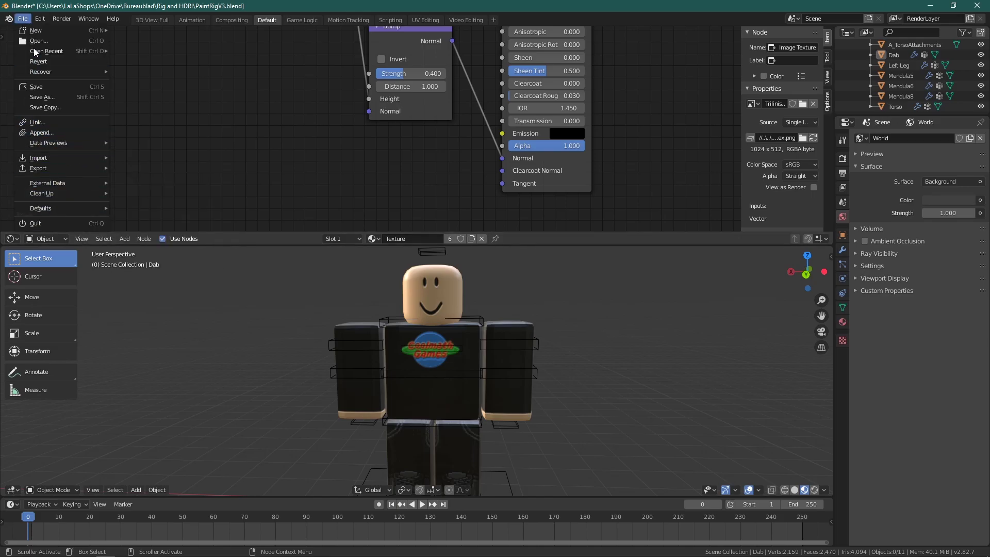
{"action": "mouse_move", "coordinate": [58, 159]}
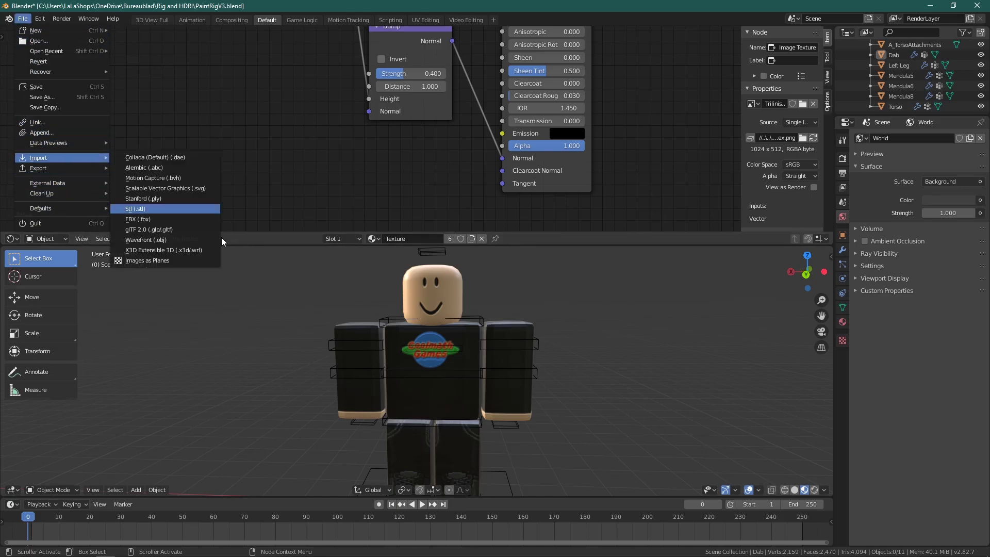
{"action": "left_click", "coordinate": [195, 240]}
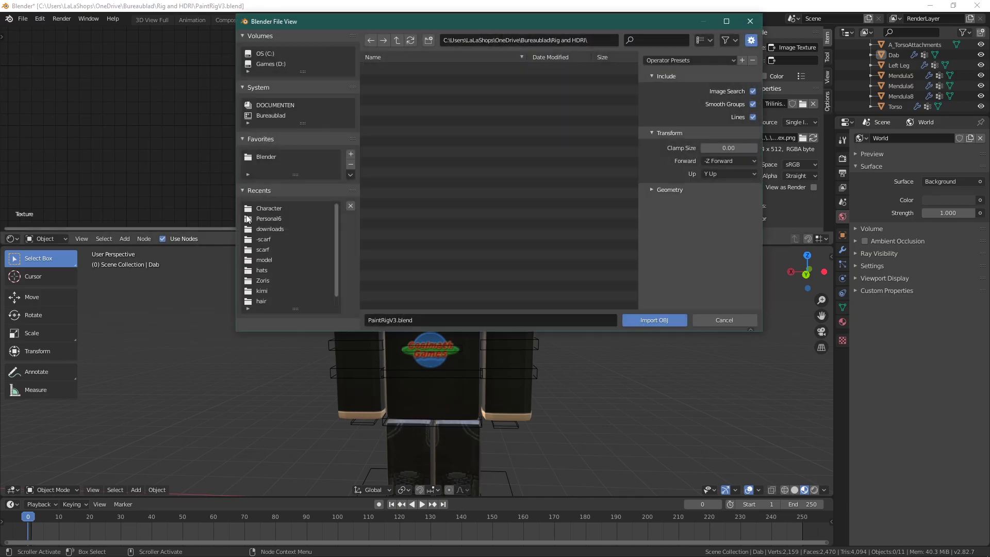
{"action": "left_click", "coordinate": [286, 209]}
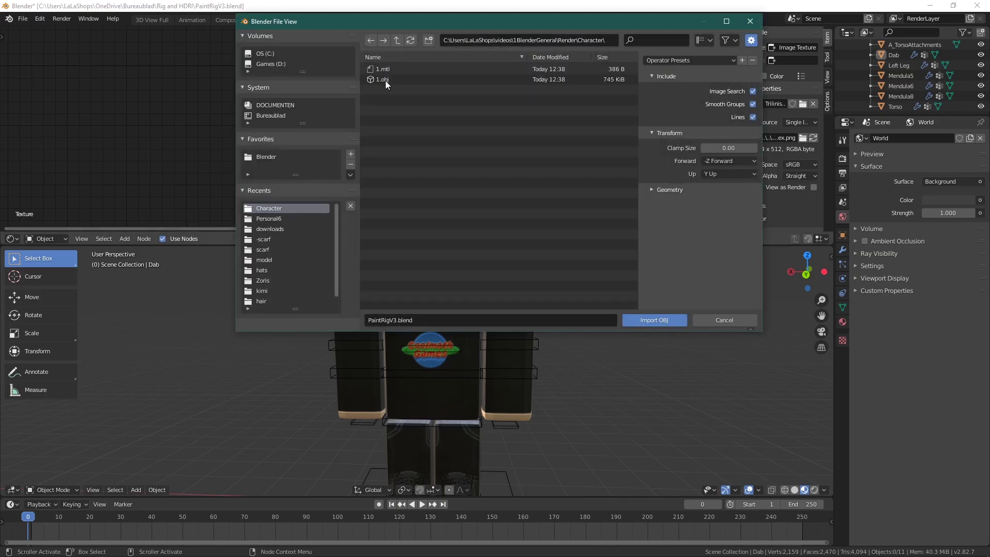
{"action": "left_click", "coordinate": [395, 40]}
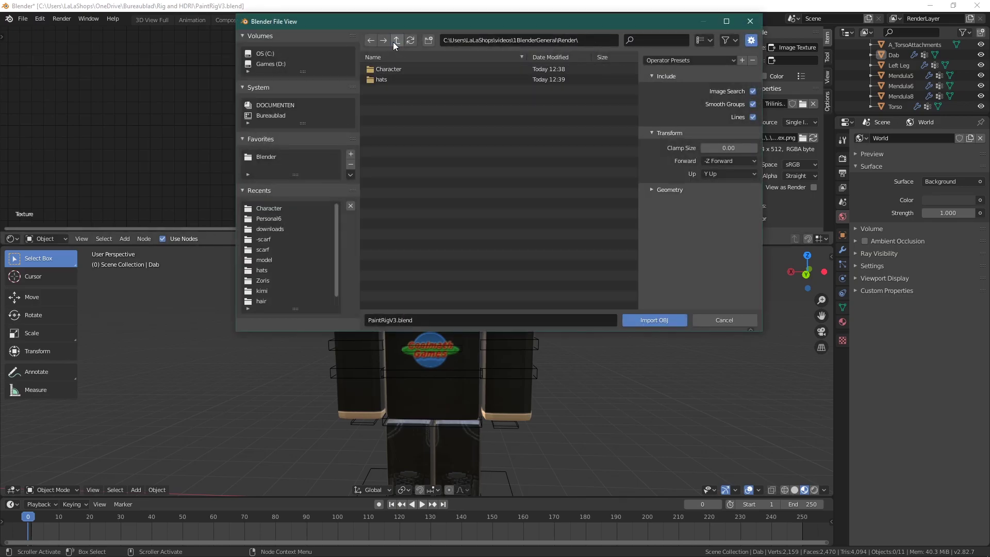
{"action": "left_click", "coordinate": [397, 78]}
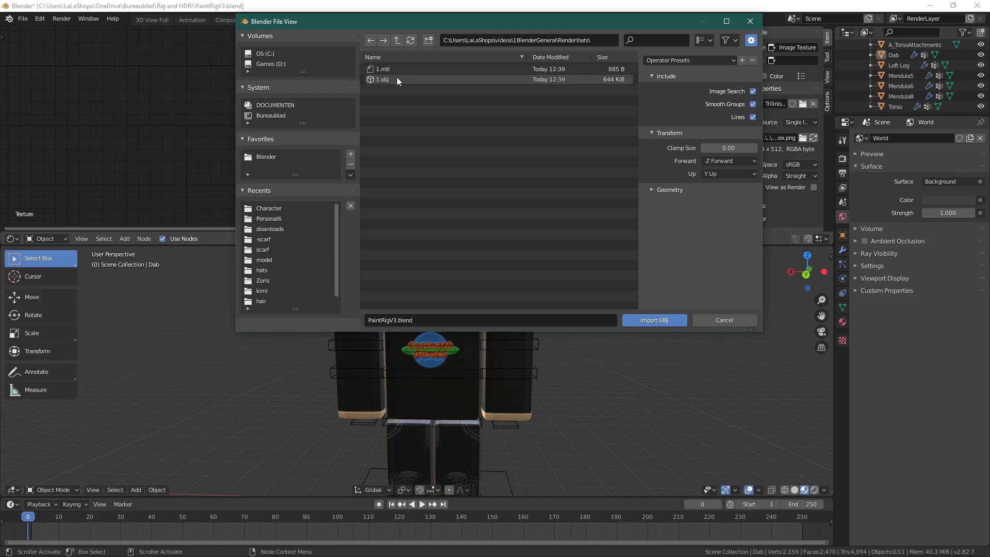
{"action": "double_click", "coordinate": [397, 79]}
{"action": "left_click", "coordinate": [559, 293]}
Parent the imported accessories to the Dab head using the Object option.
{"action": "middle_click_drag", "start_coordinate": [546, 330], "coordinate": [130, 344]}
{"action": "scroll", "coordinate": [509, 349], "scroll_direction": "up", "scroll_amount": 4}
{"action": "scroll", "coordinate": [570, 346], "scroll_direction": "down", "scroll_amount": 3}
{"action": "scroll", "coordinate": [518, 355], "scroll_direction": "up", "scroll_amount": 1}
{"action": "scroll", "coordinate": [510, 360], "scroll_direction": "up", "scroll_amount": 1}
{"action": "mouse_move", "coordinate": [513, 348]}
{"action": "middle_mouse_down"}
{"action": "mouse_move", "coordinate": [556, 336]}
{"action": "mouse_move", "coordinate": [518, 339]}
{"action": "middle_mouse_up"}
{"action": "left_click", "coordinate": [413, 276]}
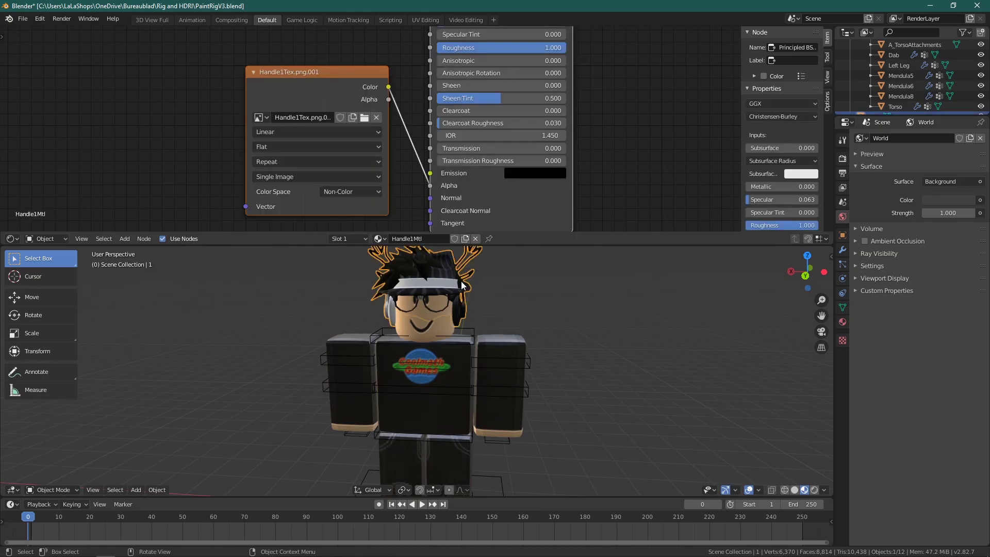
{"action": "left_click", "coordinate": [420, 317], "text": "shift"}
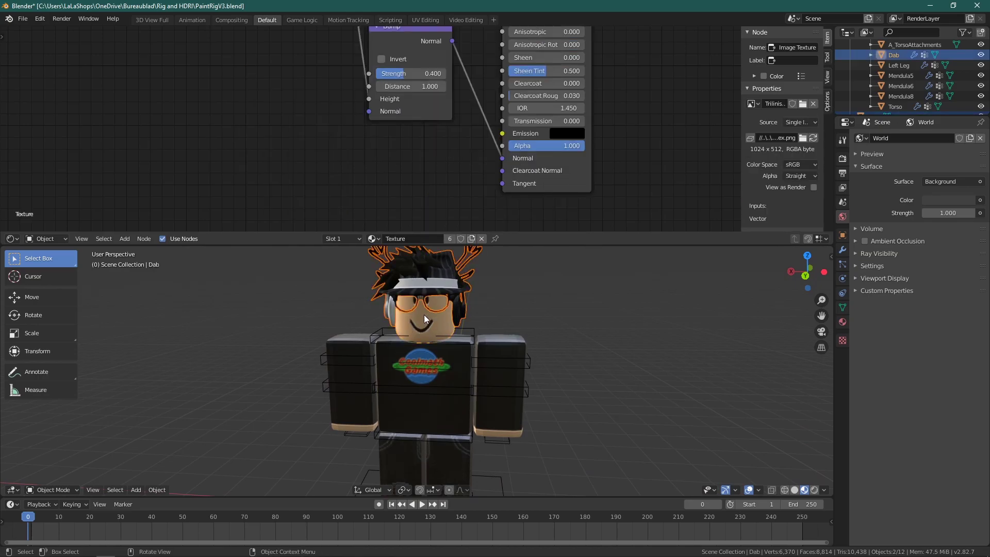
{"action": "key", "text": "ctrl+p"}
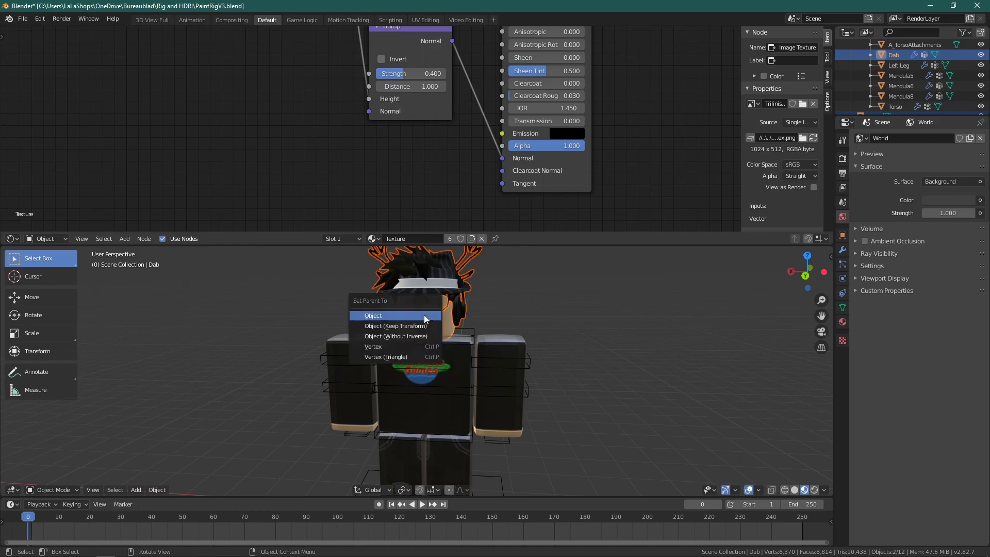
{"action": "left_click", "coordinate": [376, 317]}
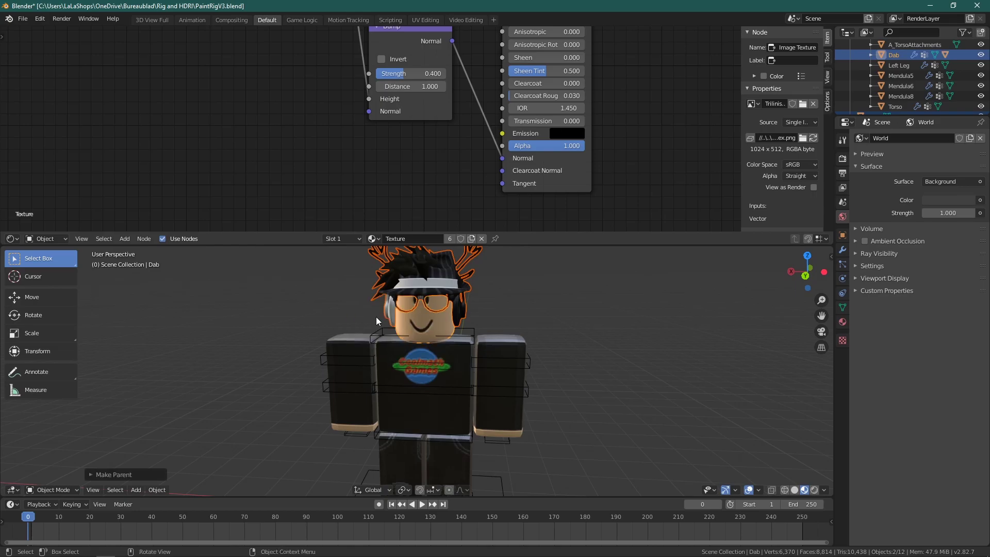
{"action": "left_click", "coordinate": [279, 288]}
Try to rotate the Dab head with the Rotate tool.
{"action": "left_click", "coordinate": [403, 320]}
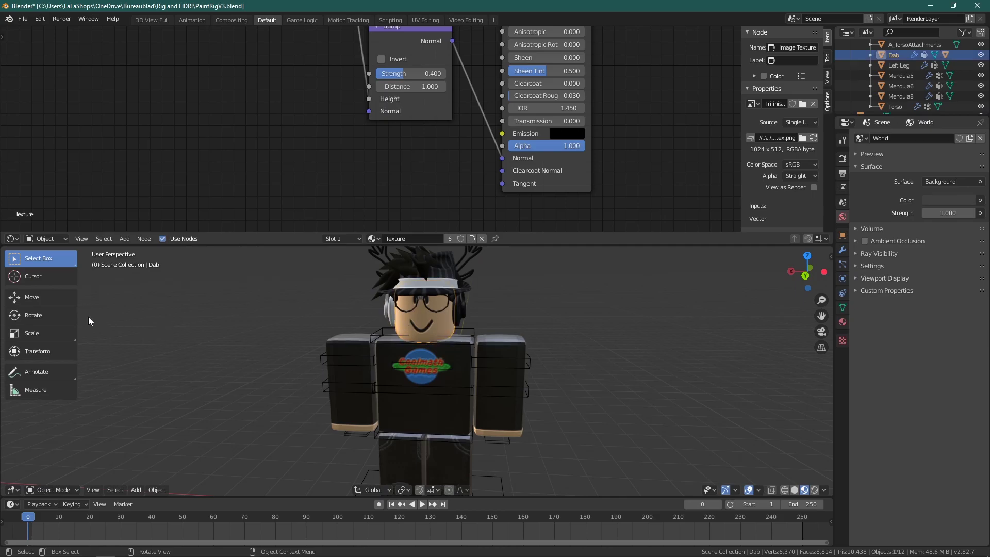
{"action": "left_click", "coordinate": [53, 317]}
{"action": "scroll", "coordinate": [365, 425], "scroll_direction": "down", "scroll_amount": 3}
{"action": "left_click_drag", "start_coordinate": [438, 477], "coordinate": [456, 467]}
Put the RoBone armature into Pose Mode and select the R A arm bone.
{"action": "left_click", "coordinate": [328, 362]}
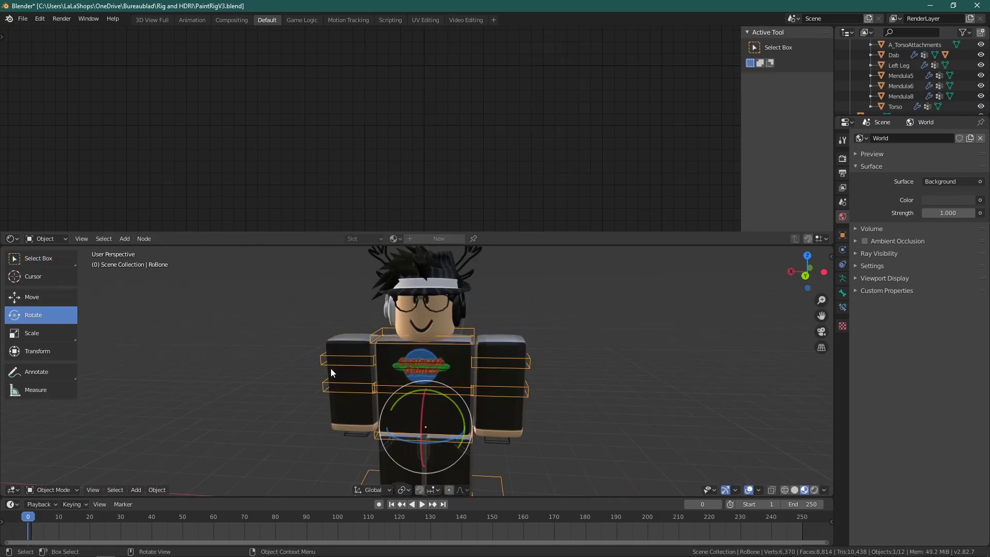
{"action": "left_click", "coordinate": [61, 489]}
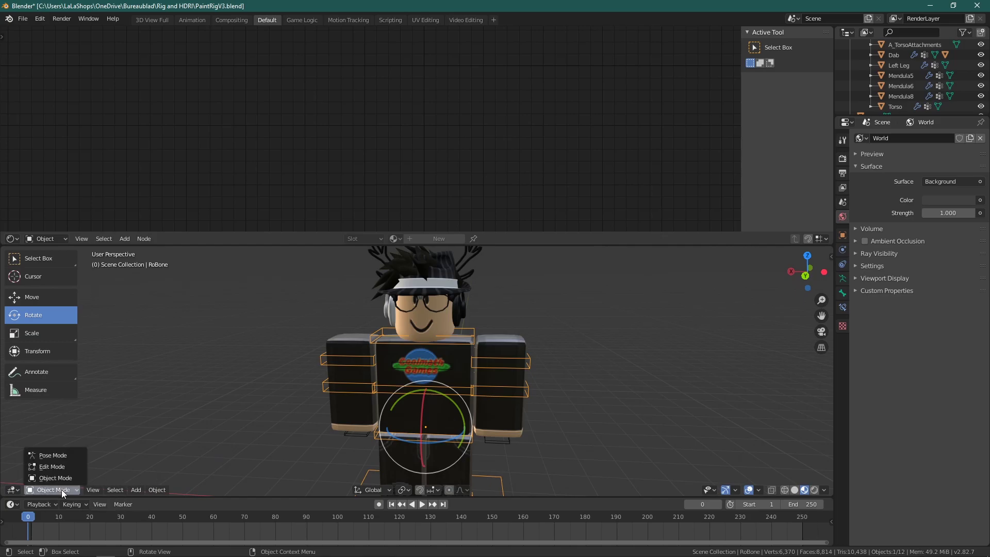
{"action": "left_click", "coordinate": [66, 456]}
{"action": "left_click", "coordinate": [321, 362]}
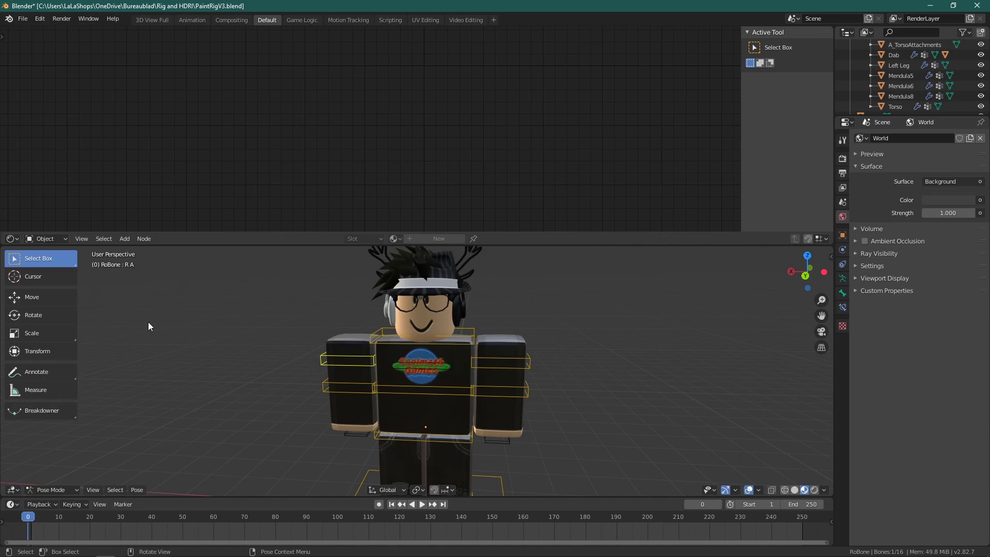
Rotate the right upper arm bone outward from the torso and bend the R E elbow bone with the Rotate tool.
{"action": "left_click", "coordinate": [51, 314]}
{"action": "left_click_drag", "start_coordinate": [377, 323], "coordinate": [316, 375]}
{"action": "left_click", "coordinate": [316, 375]}
{"action": "middle_click_drag", "start_coordinate": [320, 374], "coordinate": [527, 343]}
{"action": "left_click_drag", "start_coordinate": [565, 351], "coordinate": [536, 333]}
{"action": "middle_click_drag", "start_coordinate": [536, 334], "coordinate": [546, 335]}
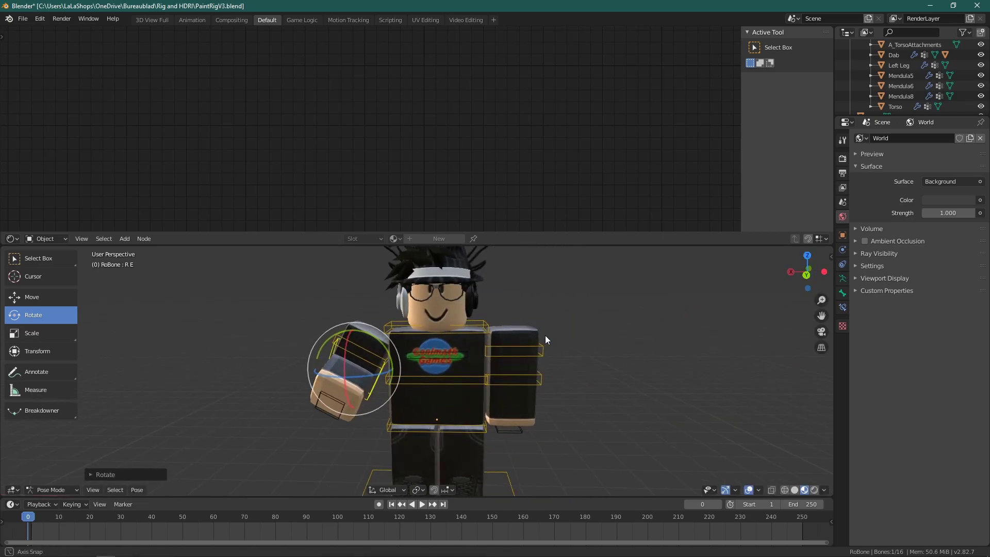
{"action": "left_click", "coordinate": [536, 351]}
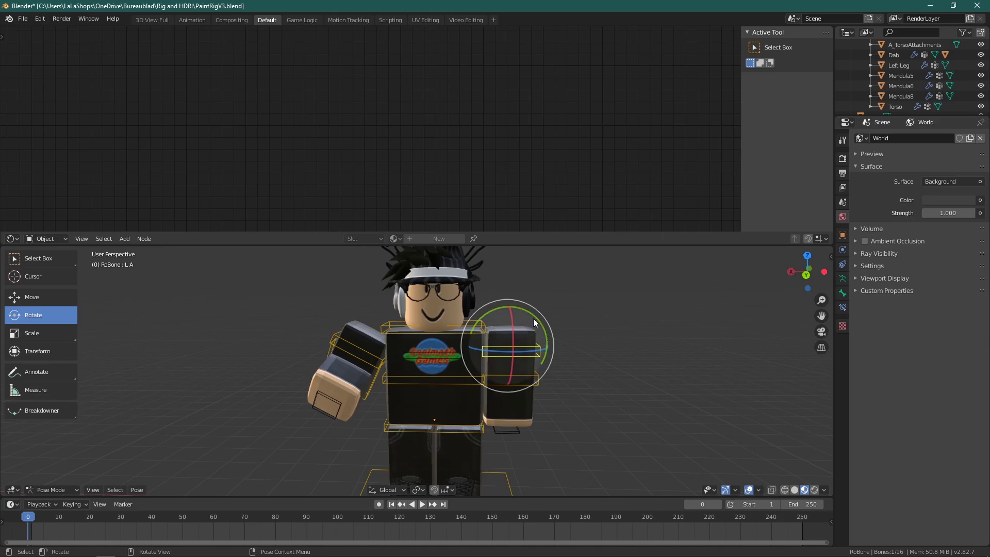
{"action": "left_click", "coordinate": [531, 332]}
{"action": "left_click", "coordinate": [541, 346]}
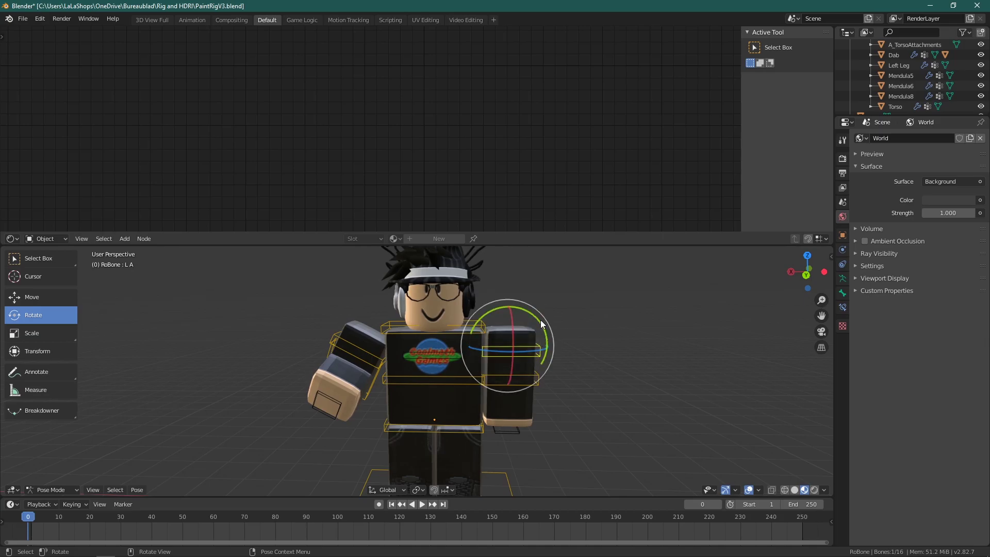
{"action": "left_click_drag", "start_coordinate": [539, 322], "coordinate": [573, 334]}
{"action": "key", "text": "ctrl+z"}
{"action": "middle_click_drag", "start_coordinate": [578, 342], "coordinate": [569, 370]}
{"action": "left_click", "coordinate": [569, 370]}
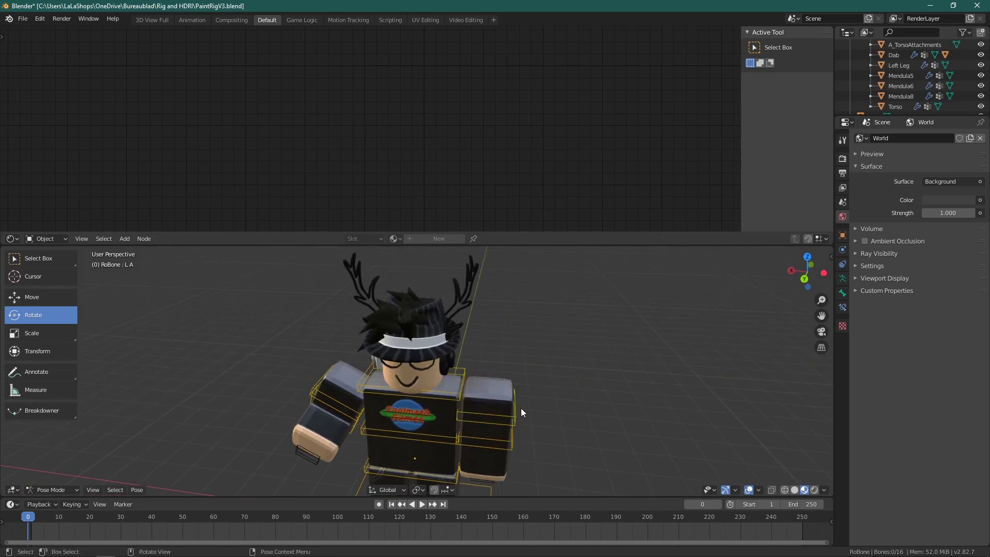
Rotate the L A arm bone upward and bend the L E elbow bone so the left hand points up.
{"action": "left_click", "coordinate": [517, 419]}
{"action": "left_click_drag", "start_coordinate": [515, 420], "coordinate": [496, 408]}
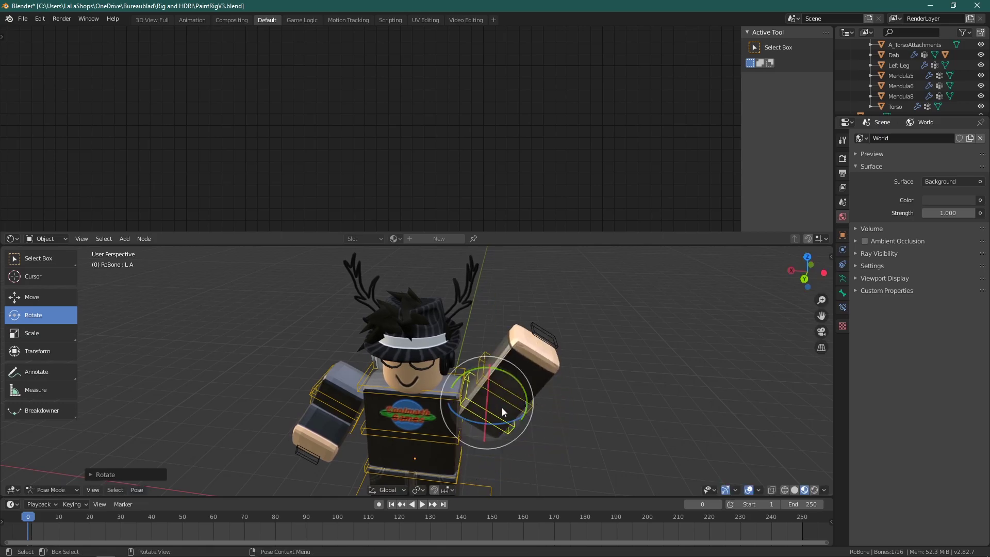
{"action": "left_click", "coordinate": [523, 407]}
{"action": "left_click_drag", "start_coordinate": [535, 359], "coordinate": [508, 356]}
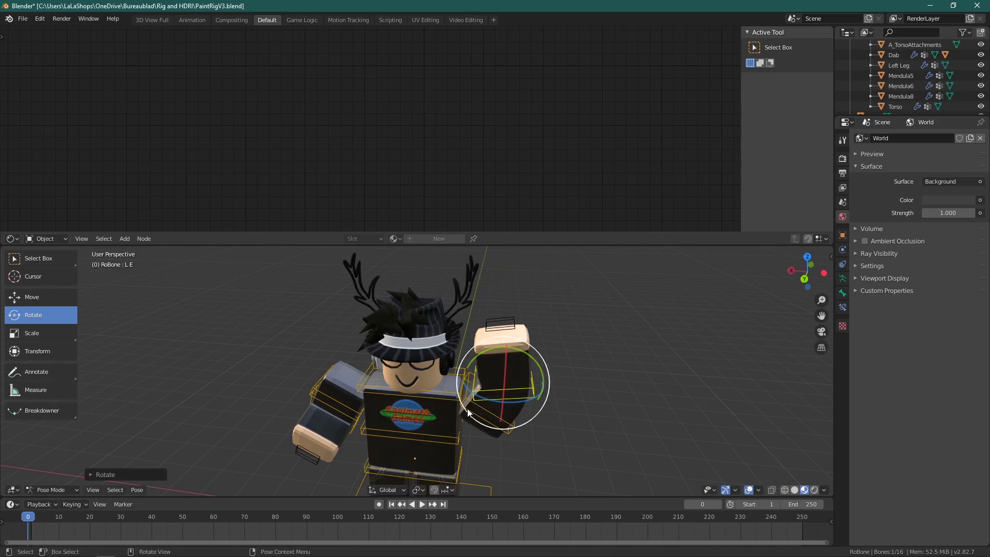
Move the L A arm bone slightly toward the torso with the Move tool.
{"action": "left_click", "coordinate": [479, 406]}
{"action": "middle_click_drag", "start_coordinate": [479, 406], "coordinate": [491, 369]}
{"action": "scroll", "coordinate": [503, 364], "scroll_direction": "up", "scroll_amount": 1}
{"action": "scroll", "coordinate": [313, 308], "scroll_direction": "down", "scroll_amount": 1}
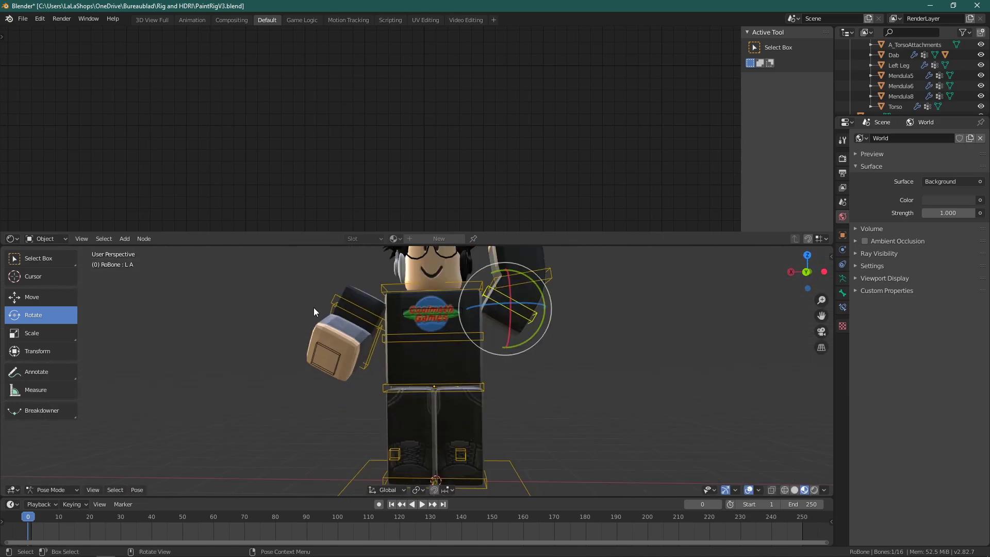
{"action": "left_click", "coordinate": [65, 293]}
{"action": "left_click_drag", "start_coordinate": [477, 309], "coordinate": [471, 312]}
{"action": "scroll", "coordinate": [538, 324], "scroll_direction": "down", "scroll_amount": 3}
{"action": "left_click", "coordinate": [539, 324]}
Move the left foot bone L K.001 forward so the left leg steps ahead of the body.
{"action": "middle_click_drag", "start_coordinate": [540, 324], "coordinate": [402, 444]}
{"action": "scroll", "coordinate": [553, 354], "scroll_direction": "up", "scroll_amount": 2}
{"action": "left_click", "coordinate": [386, 465]}
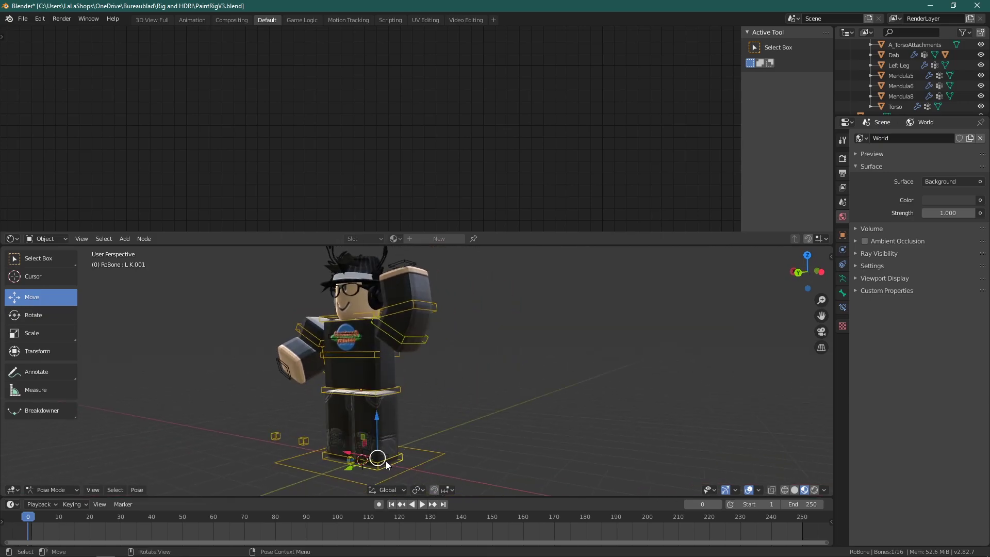
{"action": "left_click_drag", "start_coordinate": [349, 467], "coordinate": [362, 439]}
{"action": "left_click", "coordinate": [472, 442]}
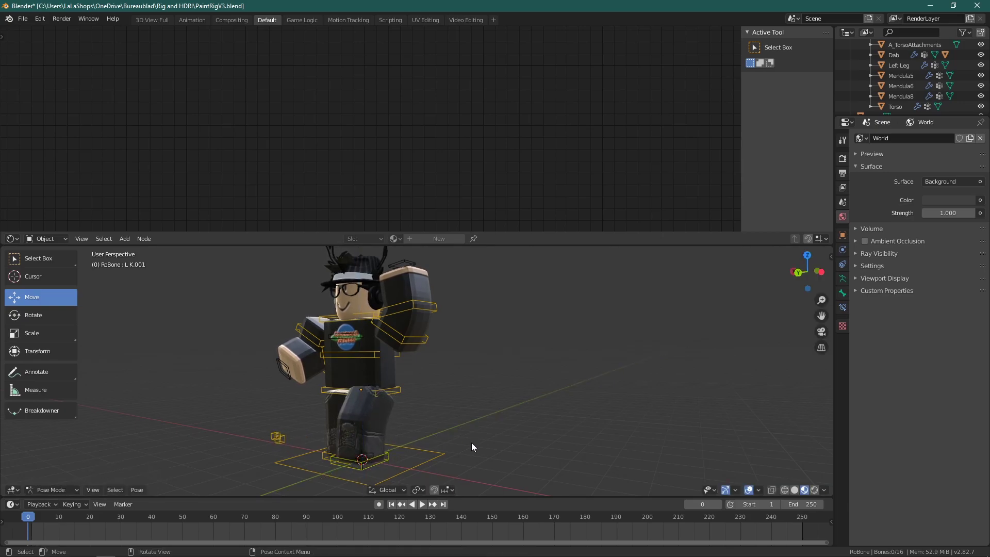
Move the right foot bone R K.001 backward and raise it slightly so the right leg trails behind the body.
{"action": "middle_click_drag", "start_coordinate": [471, 443], "coordinate": [576, 454]}
{"action": "middle_click_drag", "start_coordinate": [475, 466], "coordinate": [547, 456]}
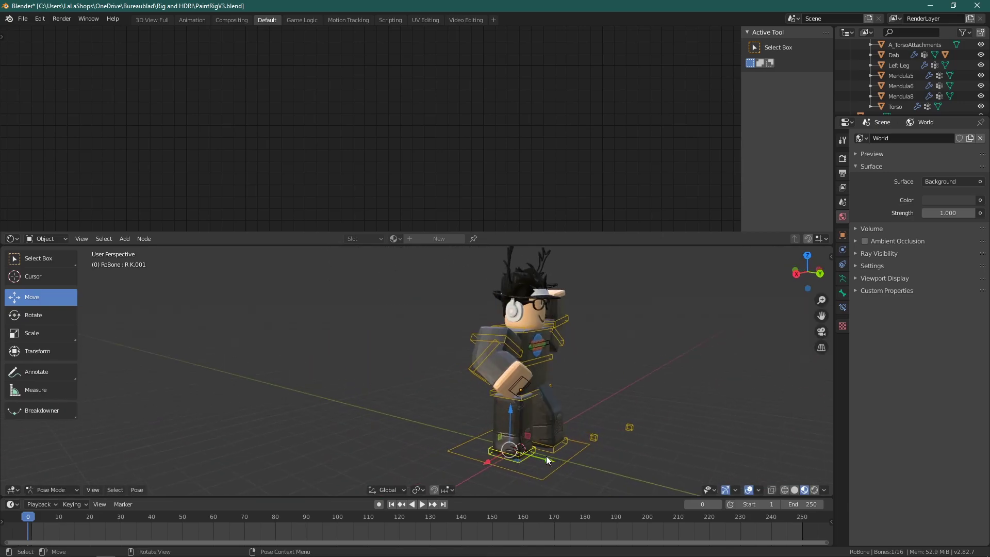
{"action": "left_click", "coordinate": [495, 450]}
{"action": "left_click_drag", "start_coordinate": [536, 452], "coordinate": [537, 427]}
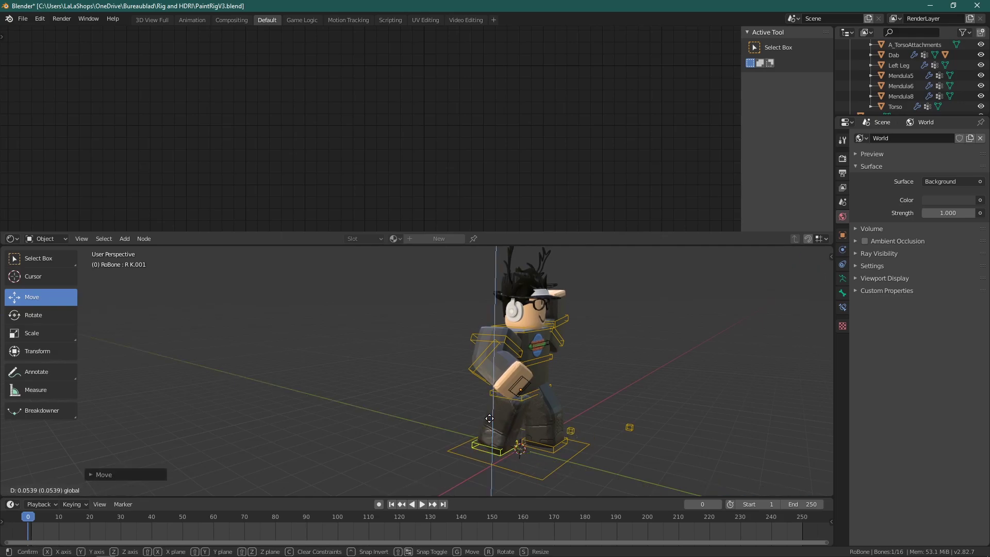
{"action": "left_click", "coordinate": [577, 422]}
{"action": "middle_click_drag", "start_coordinate": [580, 422], "coordinate": [512, 413]}
{"action": "left_click", "coordinate": [574, 408]}
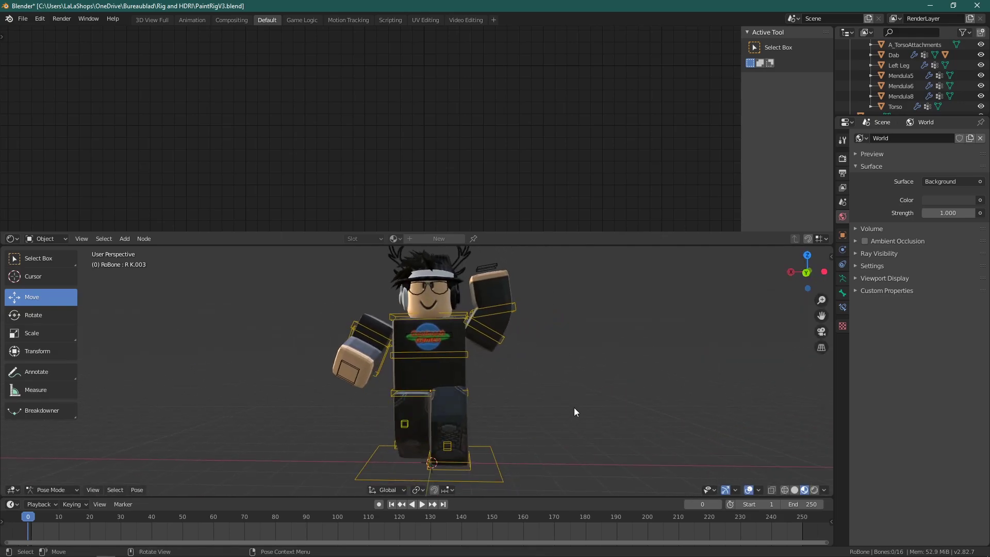
Switch the viewport to rendered shading to preview the posed character.
{"action": "middle_click_drag", "start_coordinate": [642, 436], "coordinate": [202, 427]}
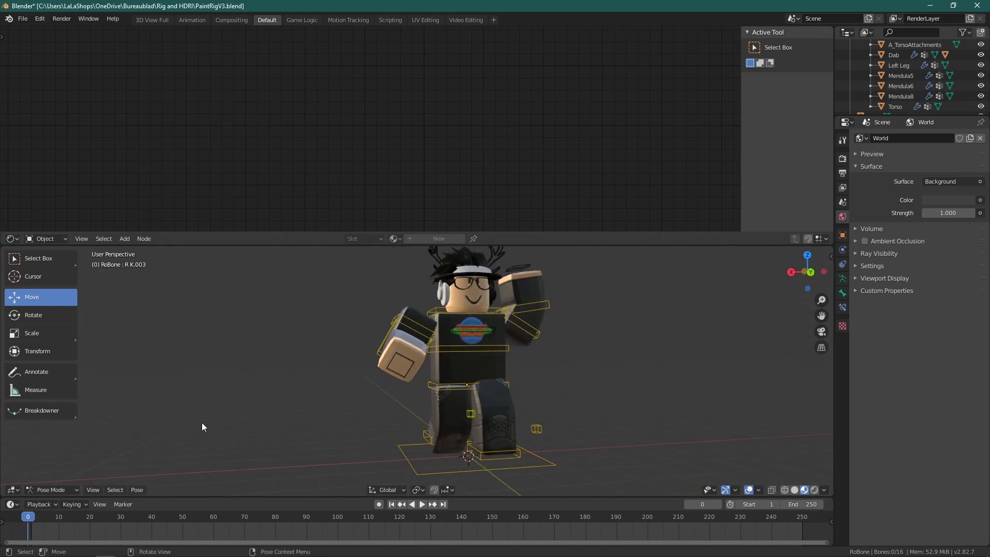
{"action": "left_click", "coordinate": [814, 490]}
{"action": "middle_click_drag", "start_coordinate": [720, 376], "coordinate": [594, 384]}
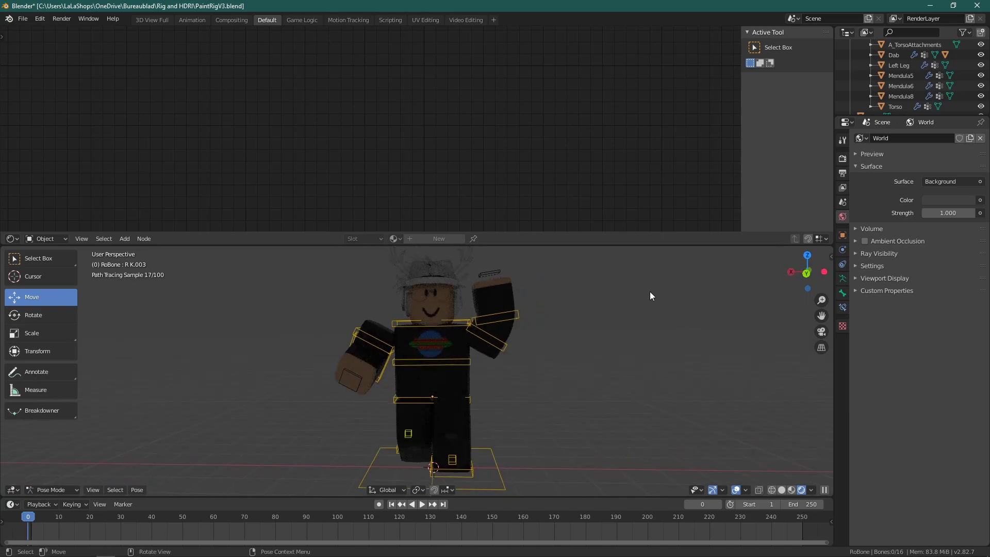
Set the scene's render engine to Eevee.
{"action": "left_click", "coordinate": [447, 258]}
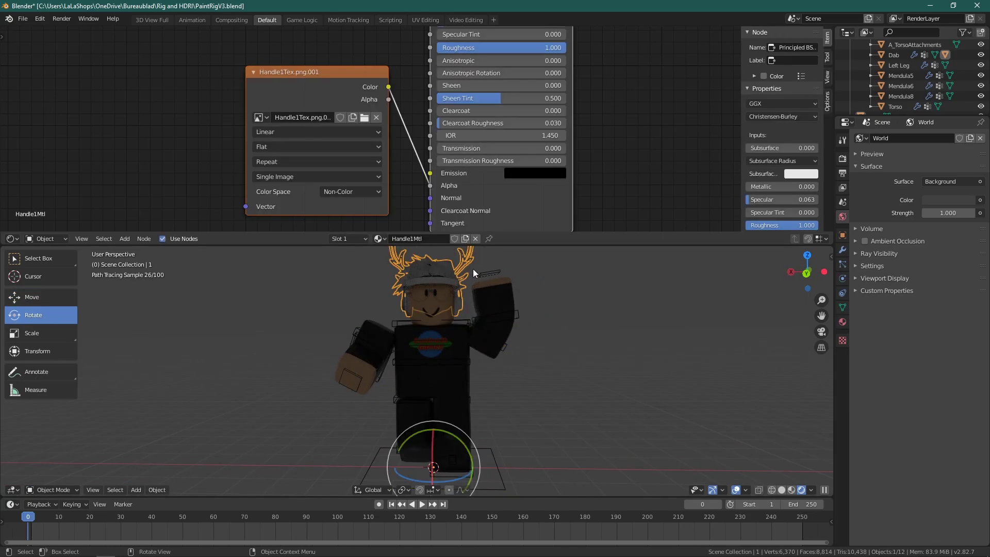
{"action": "left_click", "coordinate": [839, 161]}
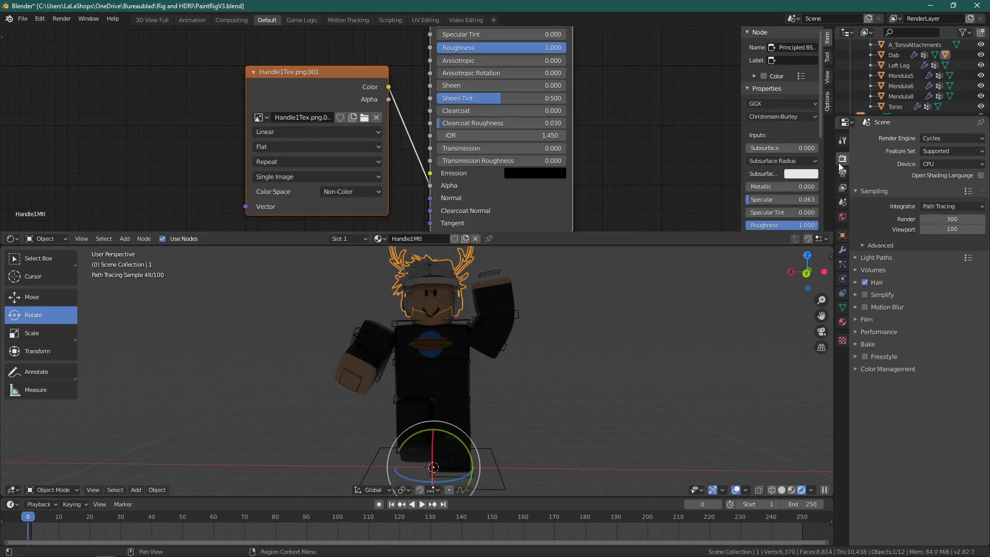
{"action": "left_click", "coordinate": [935, 140]}
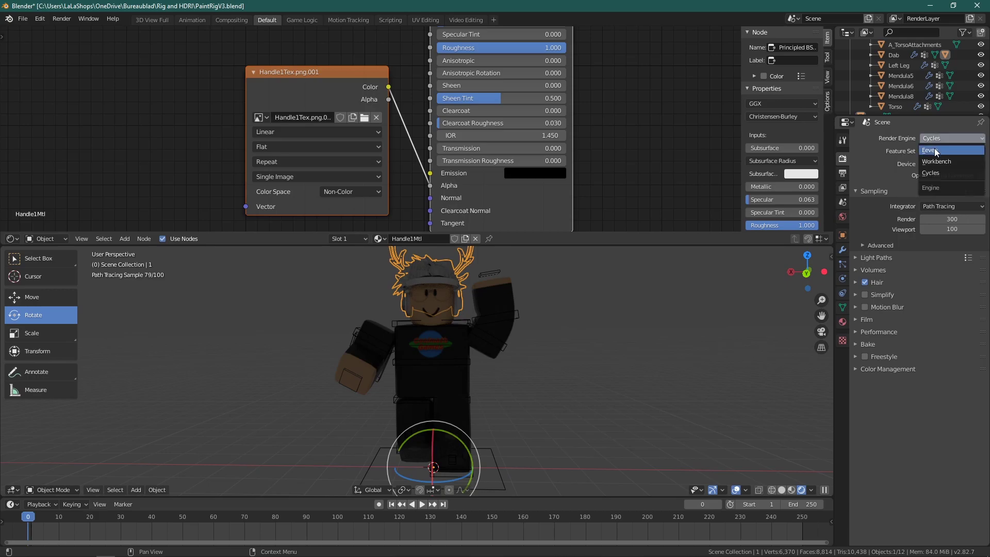
{"action": "left_click", "coordinate": [936, 151]}
{"action": "left_click", "coordinate": [599, 333]}
{"action": "middle_click_drag", "start_coordinate": [598, 332], "coordinate": [544, 374]}
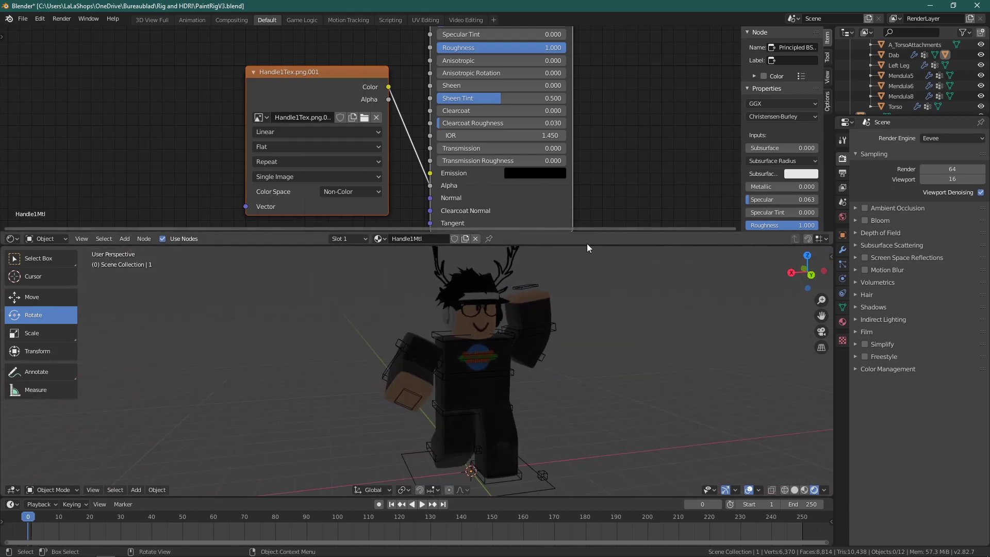
Enlarge the 3D viewport by shrinking the node editor above it, and frame the whole character.
{"action": "left_click_drag", "start_coordinate": [587, 233], "coordinate": [588, 111]}
{"action": "scroll", "coordinate": [630, 168], "scroll_direction": "up", "scroll_amount": 3}
{"action": "middle_click_drag", "start_coordinate": [630, 168], "coordinate": [500, 236]}
{"action": "scroll", "coordinate": [576, 235], "scroll_direction": "down", "scroll_amount": 5}
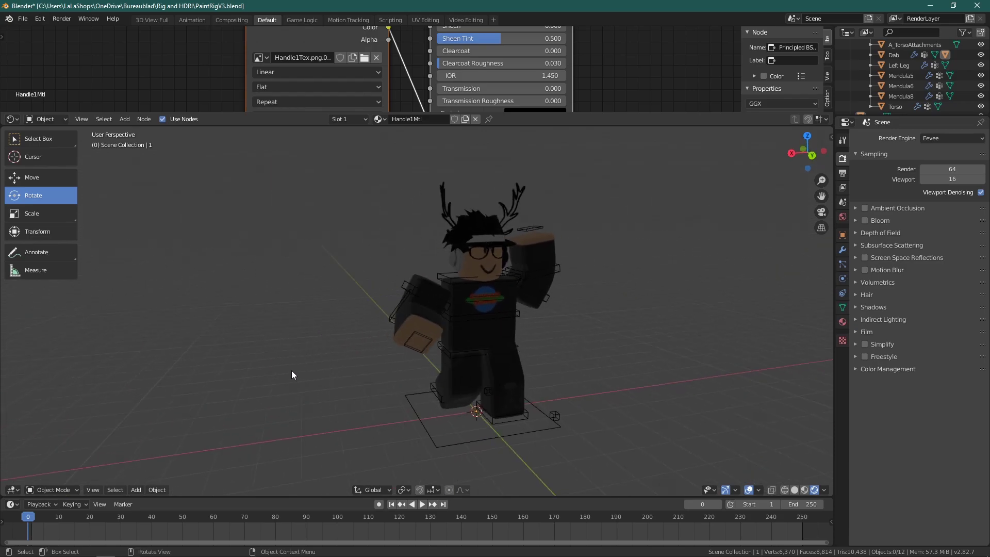
Assign an Environment Texture to the world background color.
{"action": "left_click", "coordinate": [842, 217]}
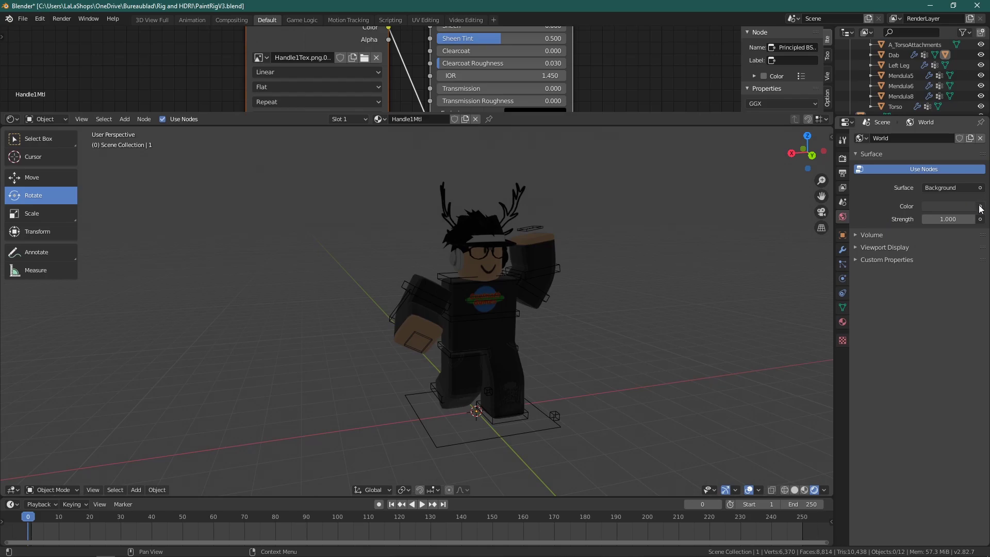
{"action": "left_click", "coordinate": [980, 206]}
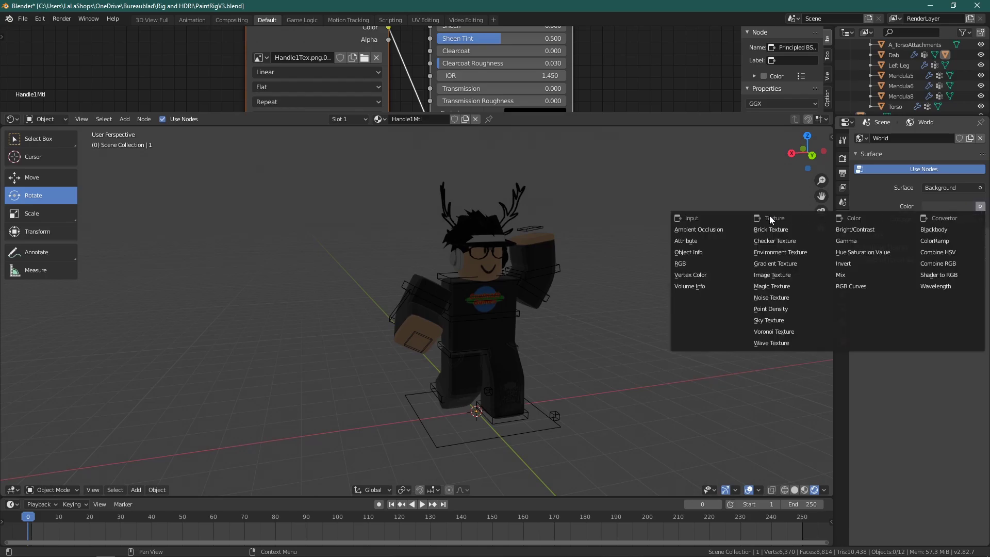
{"action": "left_click", "coordinate": [783, 252]}
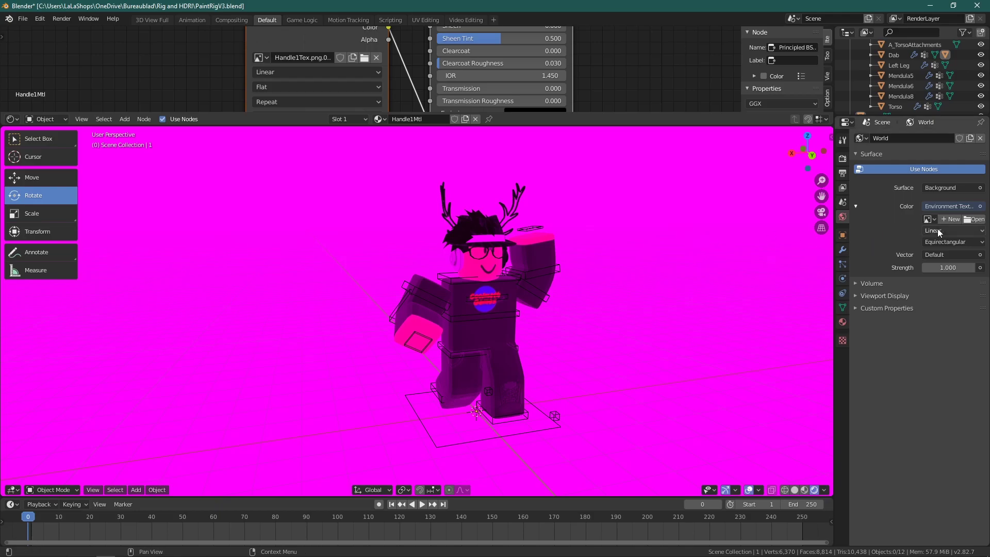
Find the HDR images in the downloads folder and load vatican_road_4k.hdr as the environment texture.
{"action": "left_click", "coordinate": [976, 220]}
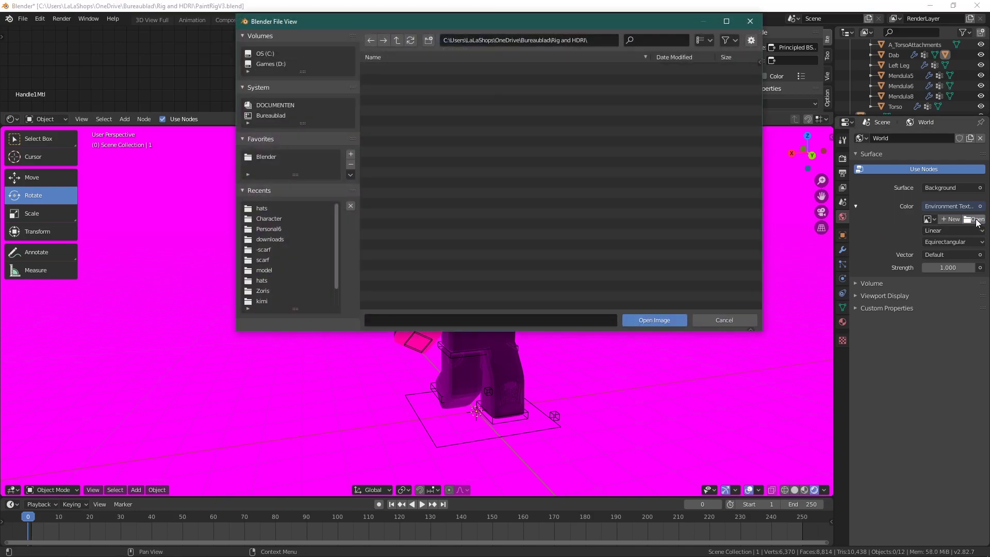
{"action": "left_click", "coordinate": [269, 239]}
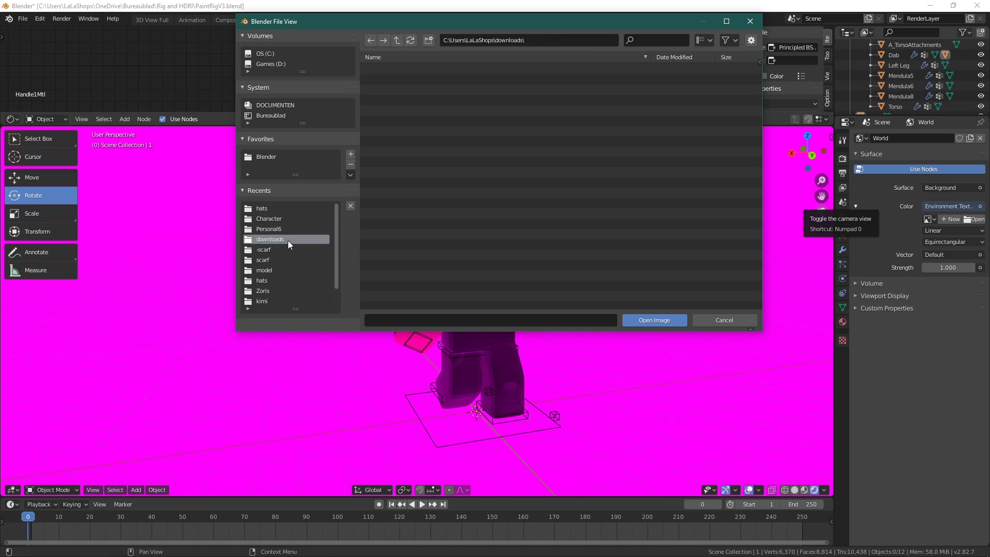
{"action": "left_click", "coordinate": [639, 39]}
{"action": "type", "text": "hdr"}
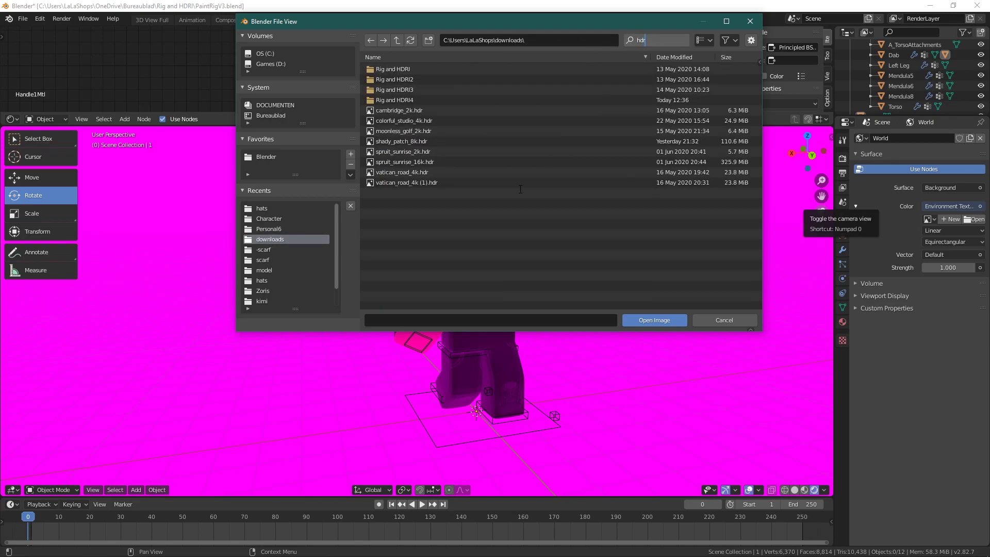
{"action": "key", "text": "Return"}
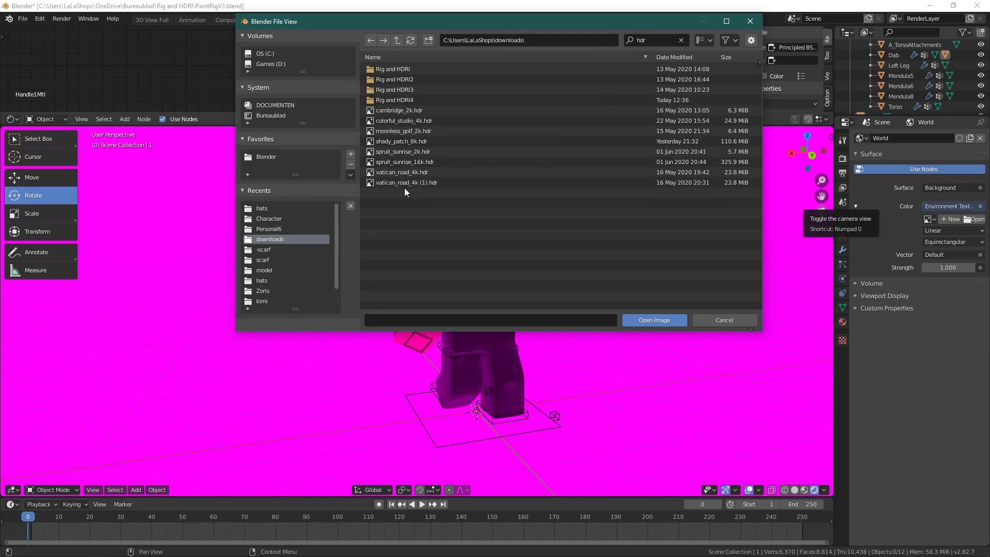
{"action": "left_click", "coordinate": [428, 172]}
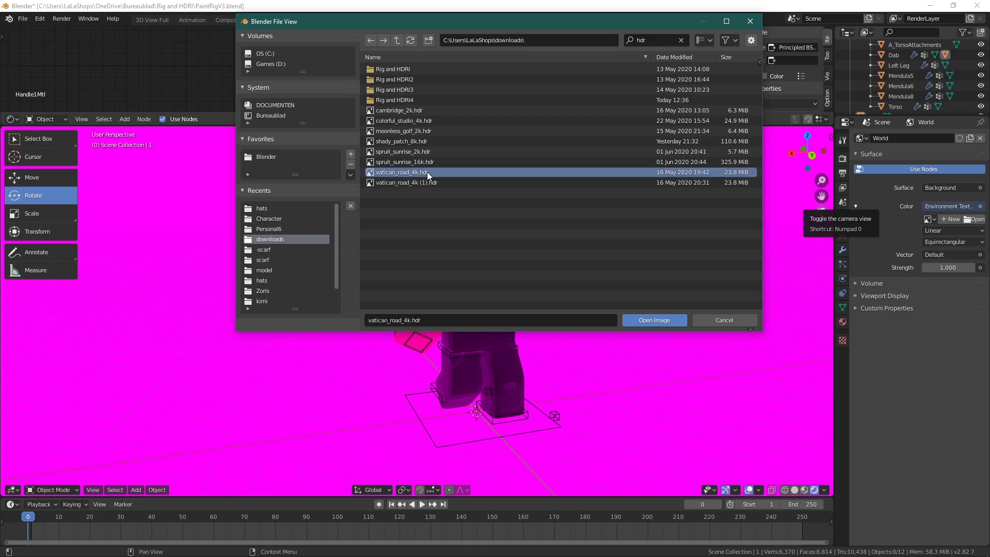
{"action": "left_click", "coordinate": [646, 318]}
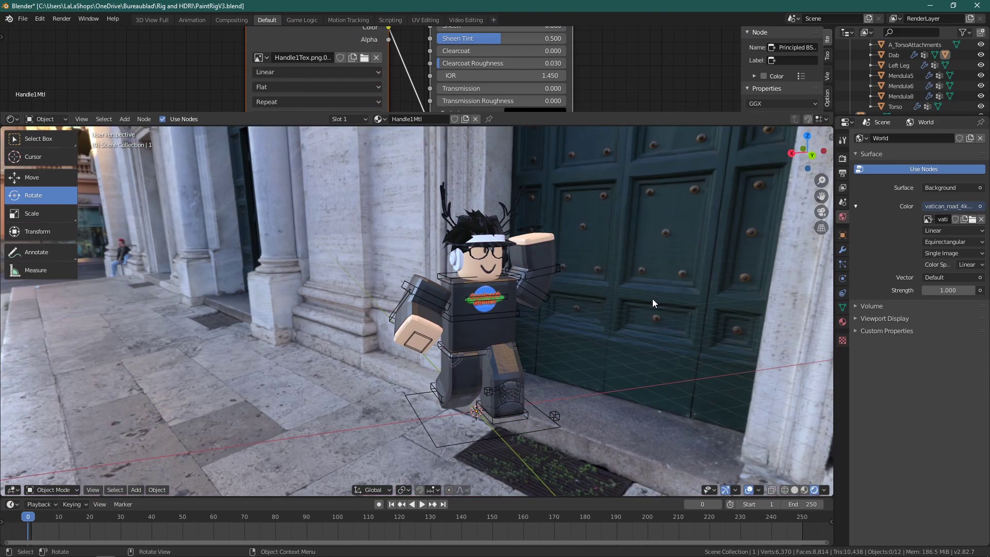
{"action": "middle_click_drag", "start_coordinate": [652, 298], "coordinate": [829, 280]}
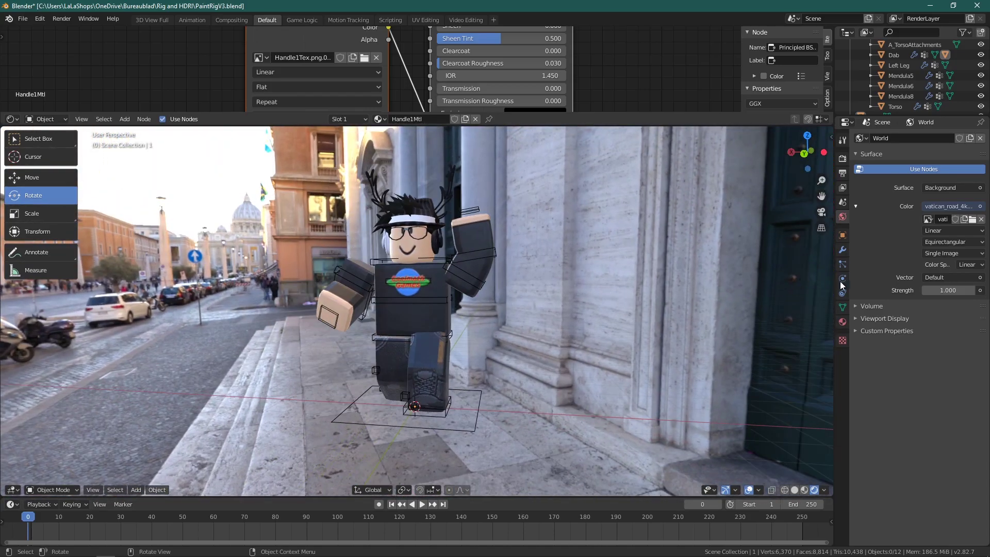
Enable the Transparent option in the render's Film settings to hide the HDRI background.
{"action": "left_click", "coordinate": [843, 158]}
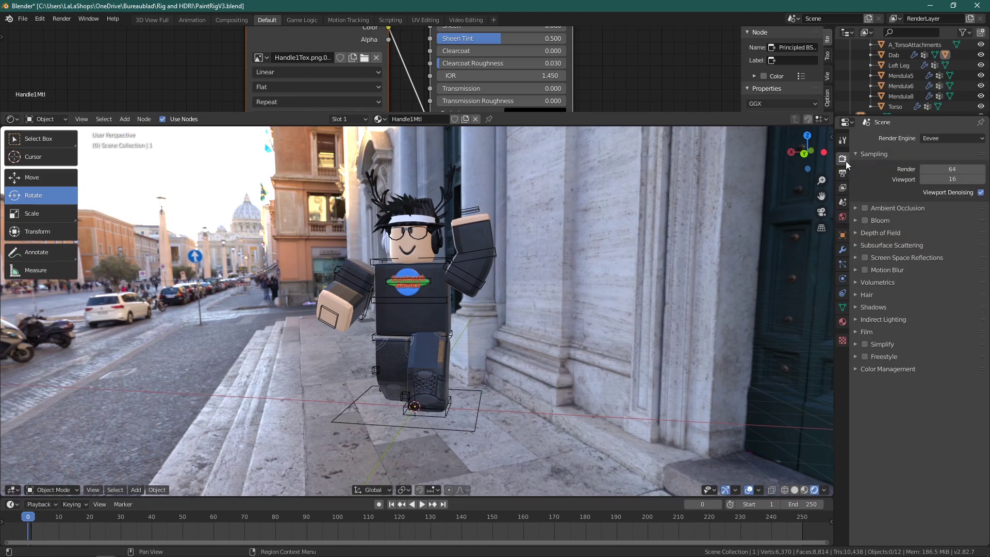
{"action": "left_click", "coordinate": [872, 332]}
{"action": "left_click", "coordinate": [951, 361]}
{"action": "mouse_move", "coordinate": [598, 308]}
{"action": "middle_mouse_down"}
{"action": "mouse_move", "coordinate": [574, 307]}
{"action": "mouse_move", "coordinate": [579, 293]}
{"action": "mouse_move", "coordinate": [535, 291]}
{"action": "mouse_move", "coordinate": [688, 307]}
{"action": "mouse_move", "coordinate": [487, 287]}
{"action": "mouse_move", "coordinate": [599, 323]}
{"action": "middle_mouse_up"}
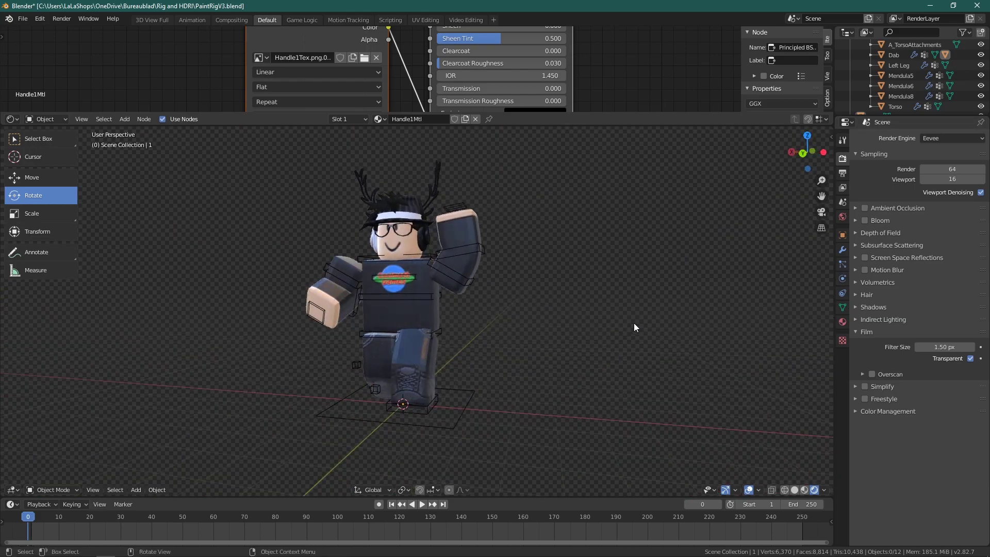
Turn film transparency off to compare with the HDRI background, and turn it back on.
{"action": "left_click", "coordinate": [970, 359]}
{"action": "left_click", "coordinate": [949, 360]}
{"action": "left_click", "coordinate": [949, 360]}
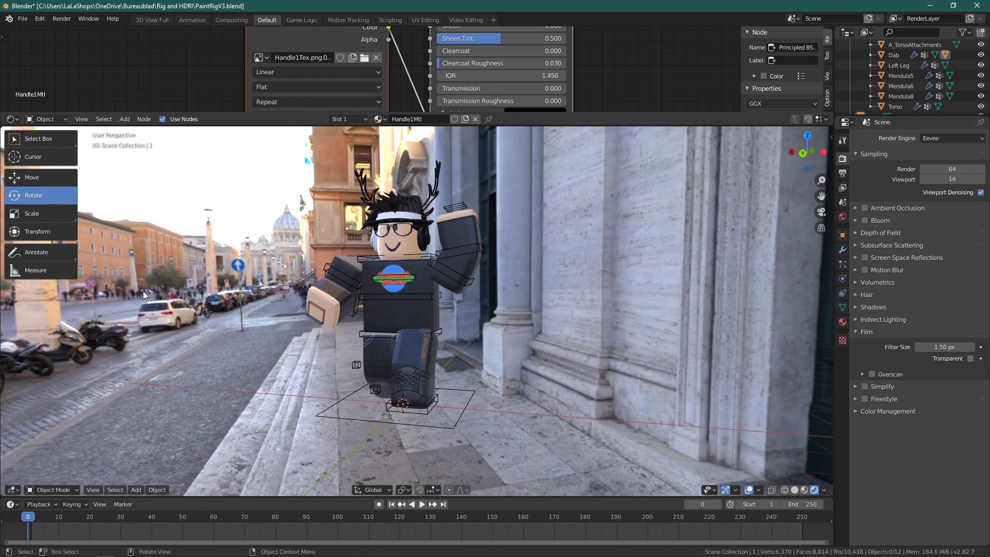
{"action": "left_click", "coordinate": [941, 358]}
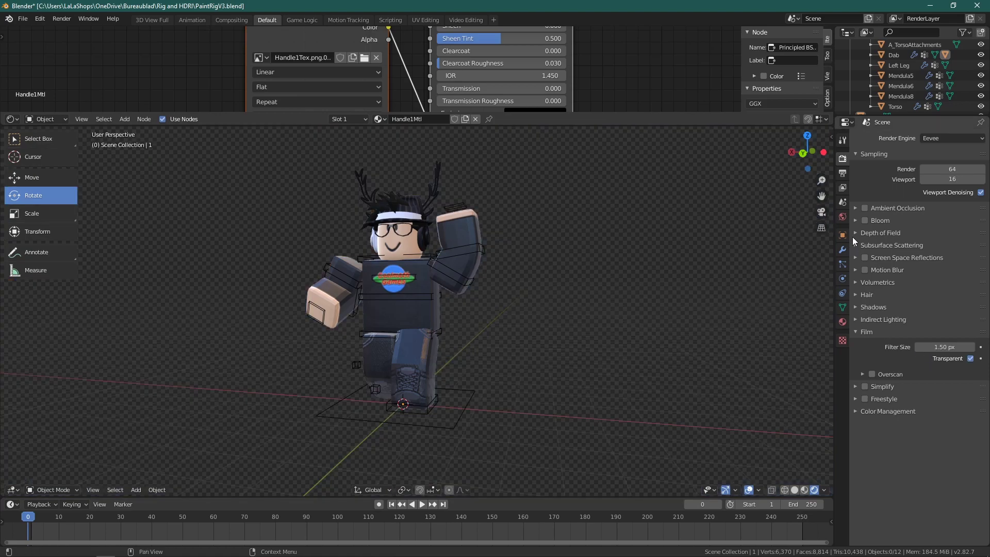
Enable Ambient Occlusion for the Eevee render and set its distance to 20.
{"action": "left_click", "coordinate": [856, 207]}
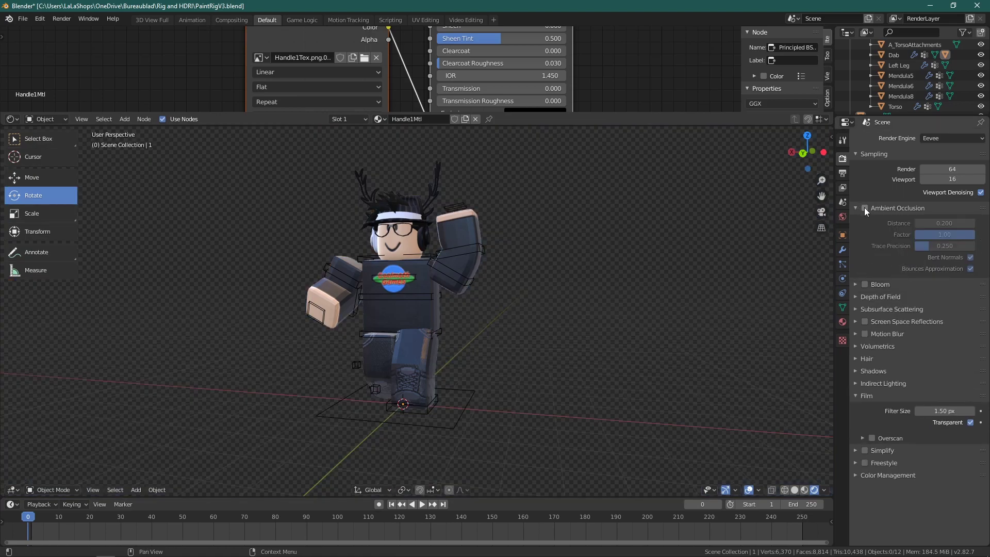
{"action": "left_click", "coordinate": [865, 208]}
{"action": "left_click", "coordinate": [946, 223]}
{"action": "type", "text": "20"}
{"action": "key", "text": "Return"}
{"action": "scroll", "coordinate": [701, 206], "scroll_direction": "up", "scroll_amount": 3}
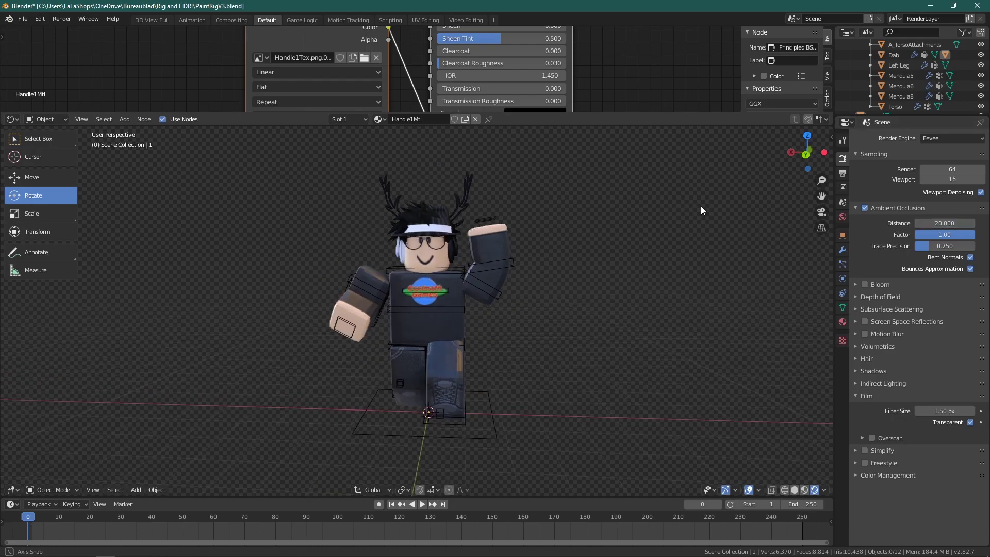
{"action": "middle_click_drag", "start_coordinate": [372, 280], "coordinate": [405, 284]}
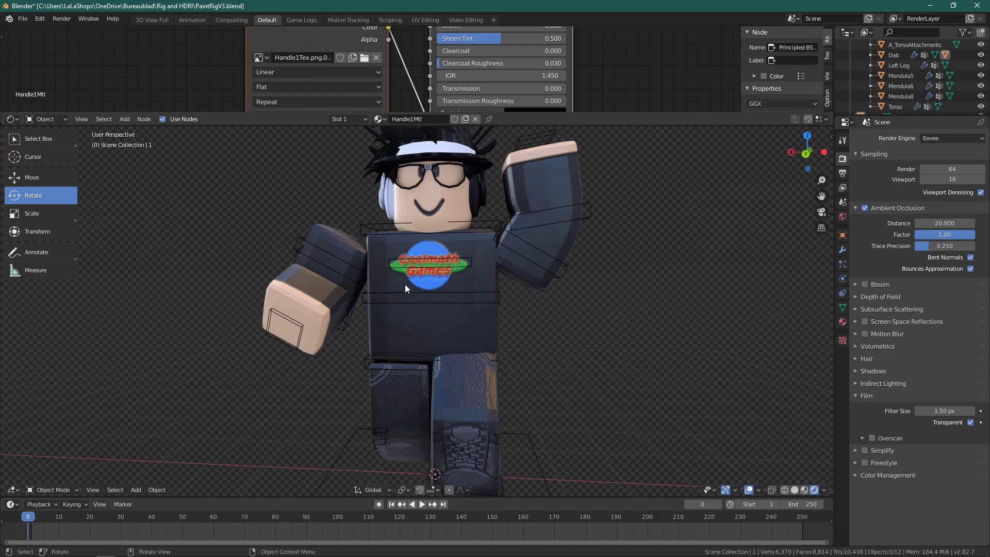
{"action": "left_click", "coordinate": [479, 282]}
{"action": "key", "text": "ctrl+Tab"}
{"action": "right_click", "coordinate": [479, 282]}
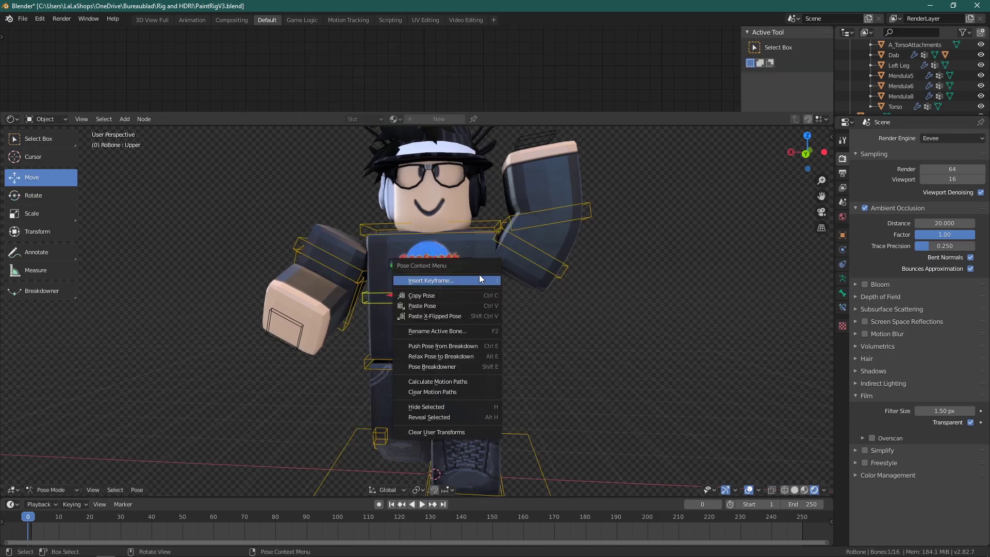
{"action": "left_click", "coordinate": [476, 276]}
{"action": "left_click", "coordinate": [73, 487]}
{"action": "left_click", "coordinate": [49, 451]}
{"action": "left_click", "coordinate": [367, 333]}
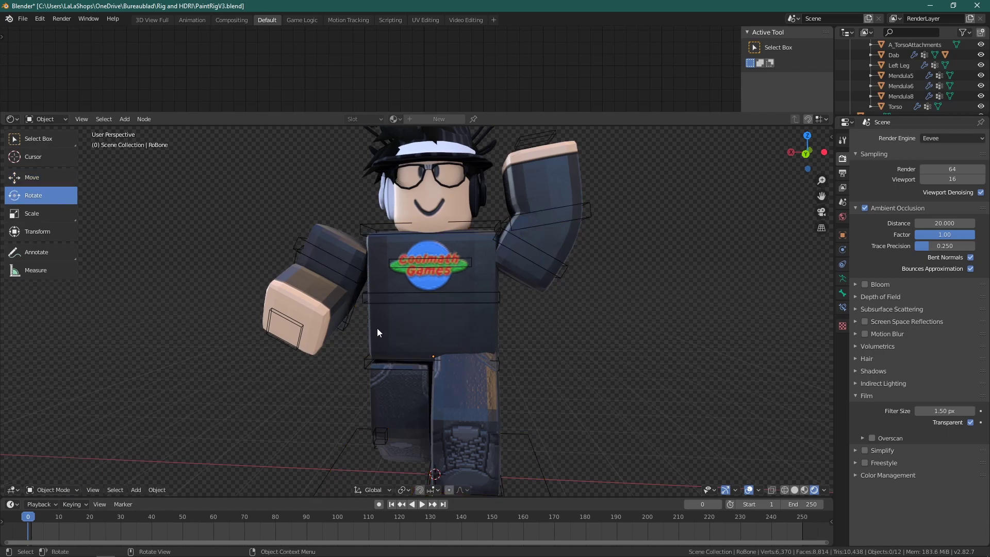
{"action": "left_click", "coordinate": [897, 65]}
{"action": "right_click", "coordinate": [898, 64]}
{"action": "left_click", "coordinate": [898, 64]}
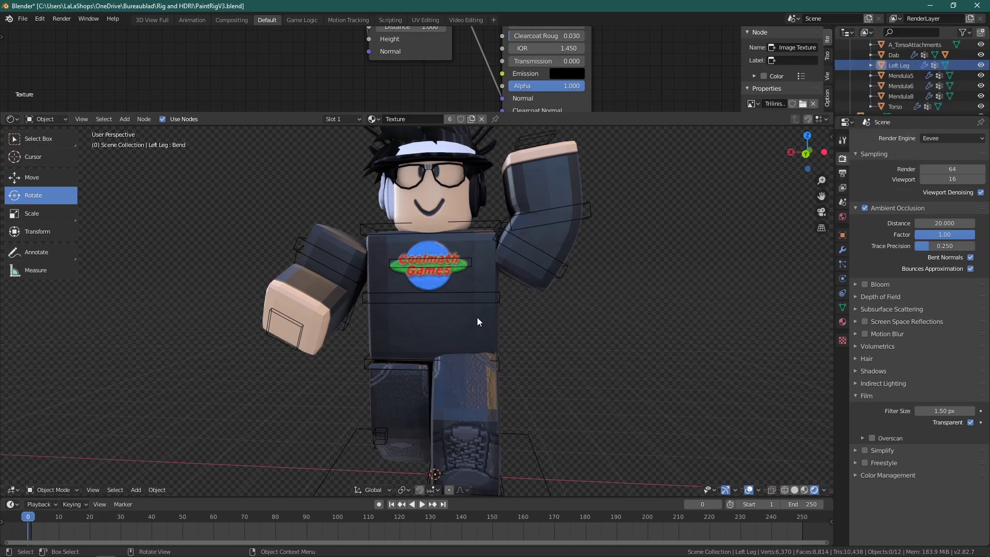
{"action": "right_click", "coordinate": [478, 337]}
{"action": "left_click", "coordinate": [456, 336]}
{"action": "middle_click_drag", "start_coordinate": [554, 332], "coordinate": [554, 360]}
{"action": "middle_click_drag", "start_coordinate": [647, 311], "coordinate": [656, 309]}
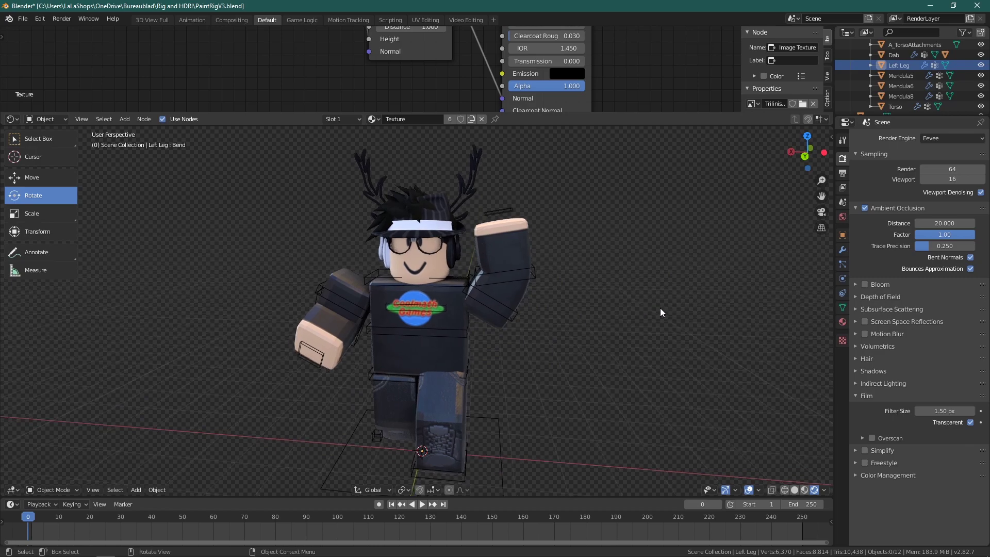
Enable Screen Space Reflections and Bloom for the Eevee render.
{"action": "left_click", "coordinate": [865, 321]}
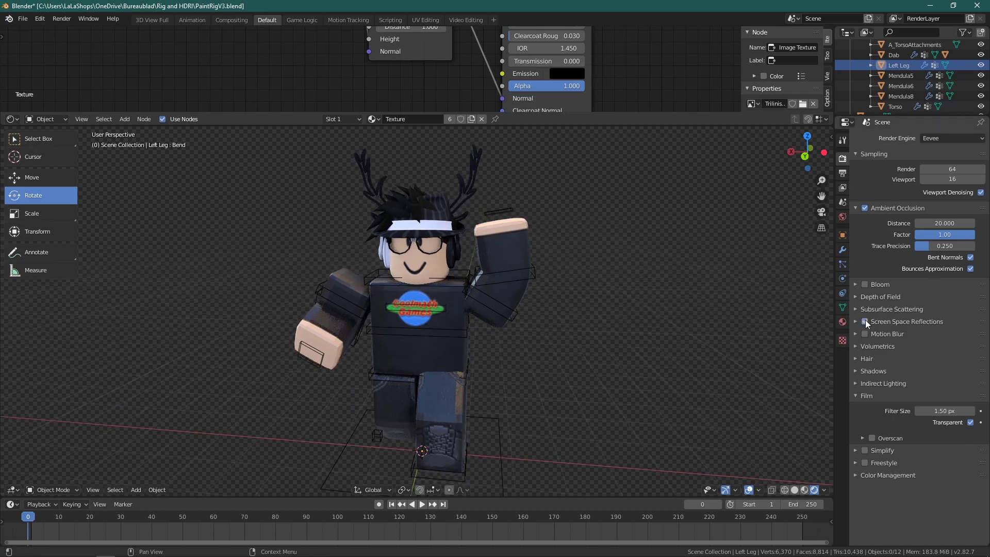
{"action": "middle_click_drag", "start_coordinate": [719, 323], "coordinate": [726, 323]}
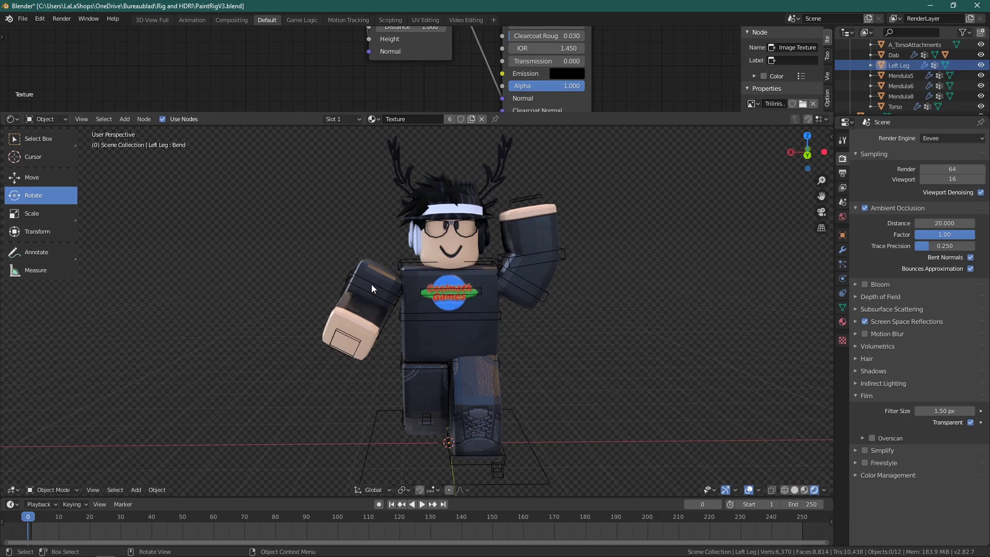
{"action": "left_click", "coordinate": [865, 284]}
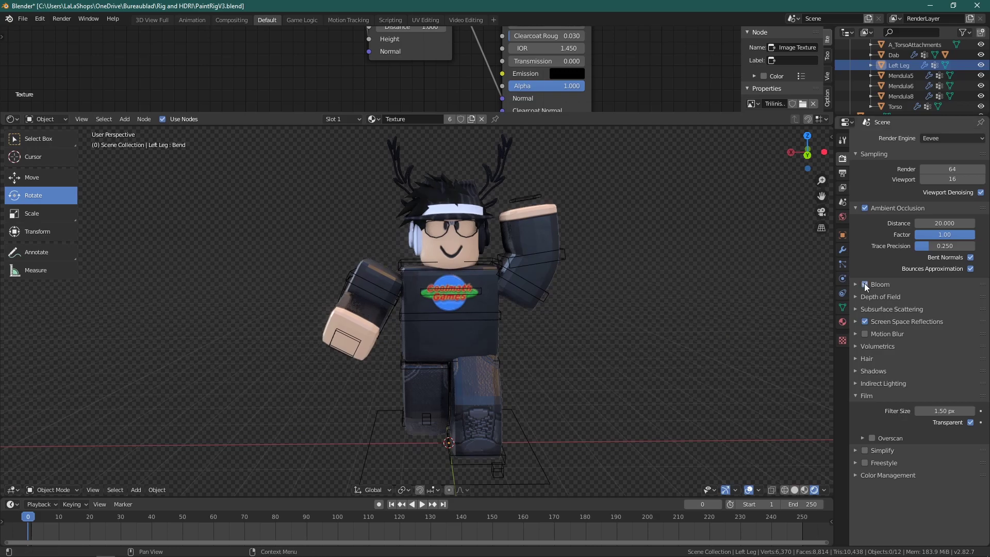
{"action": "middle_click_drag", "start_coordinate": [725, 332], "coordinate": [805, 346]}
Set the shadow Cube Size and Cascade Size to 4096px and enable Soft Shadows and High Bitdepth.
{"action": "left_click", "coordinate": [873, 371]}
{"action": "left_click", "coordinate": [929, 385]}
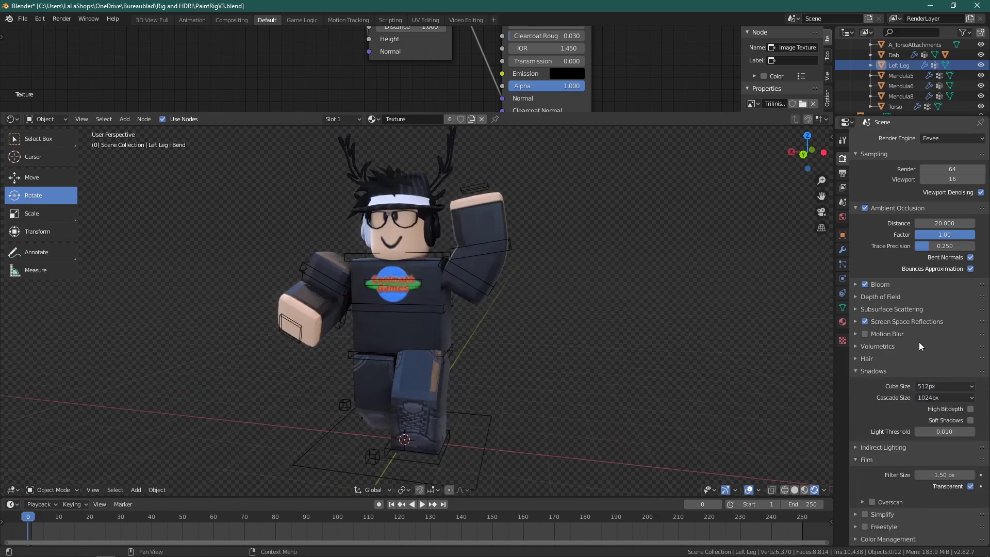
{"action": "left_click", "coordinate": [923, 387]}
{"action": "left_click", "coordinate": [927, 398]}
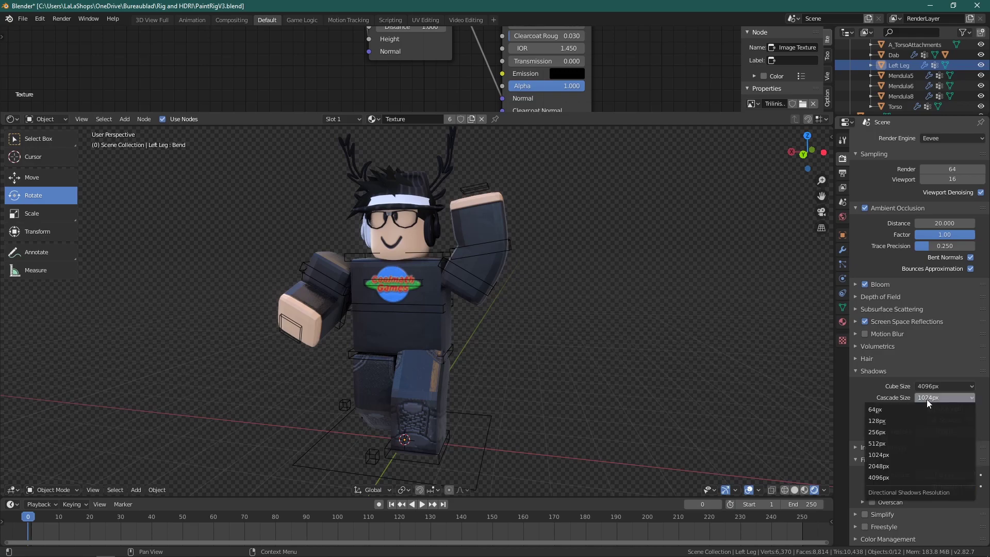
{"action": "left_click", "coordinate": [908, 477]}
{"action": "left_click", "coordinate": [971, 420]}
{"action": "left_click", "coordinate": [971, 409]}
{"action": "middle_click_drag", "start_coordinate": [663, 329], "coordinate": [608, 336]}
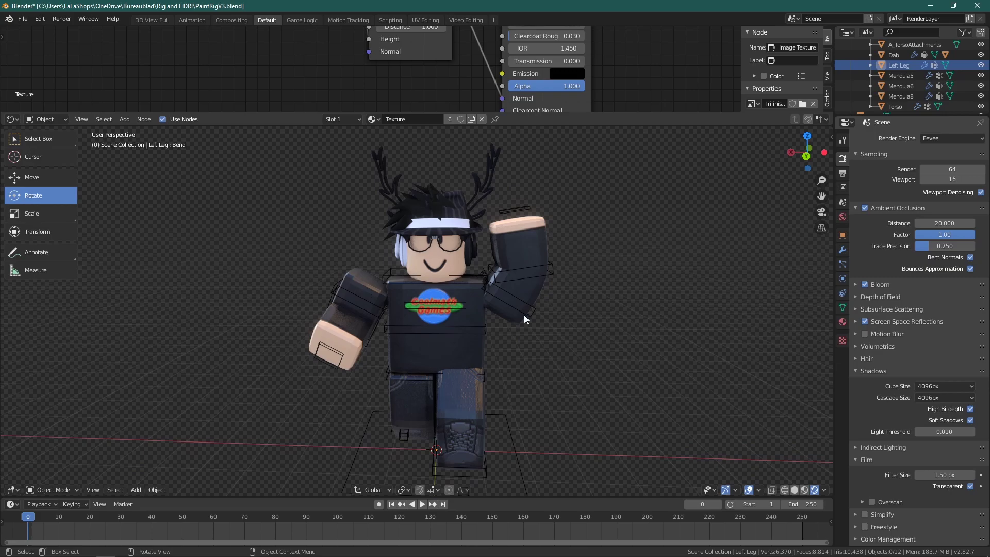
Set the render sampling to 128.
{"action": "left_click", "coordinate": [878, 447]}
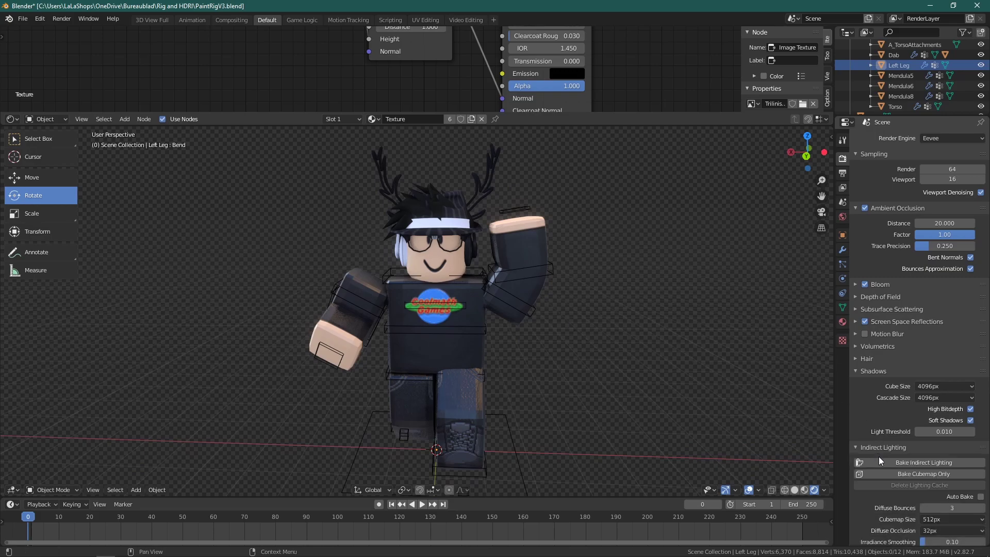
{"action": "left_click", "coordinate": [878, 448]}
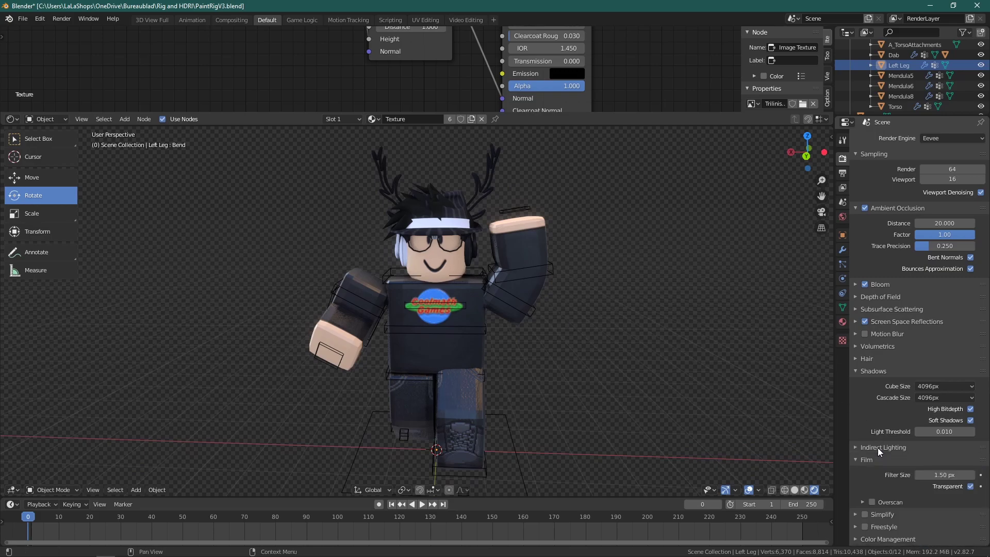
{"action": "left_click", "coordinate": [937, 168]}
{"action": "type", "text": "128"}
{"action": "key", "text": "Return"}
{"action": "middle_click_drag", "start_coordinate": [721, 224], "coordinate": [831, 211]}
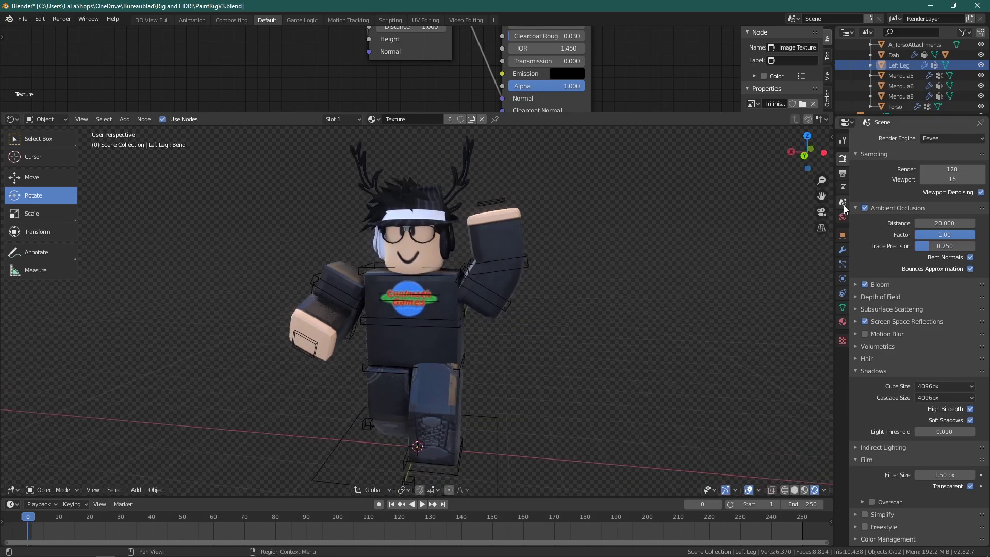
Go through the material slots of the character's hair and antler object with the preview shown, and select Handle5Mtl.
{"action": "left_click", "coordinate": [843, 203]}
{"action": "left_click", "coordinate": [844, 187]}
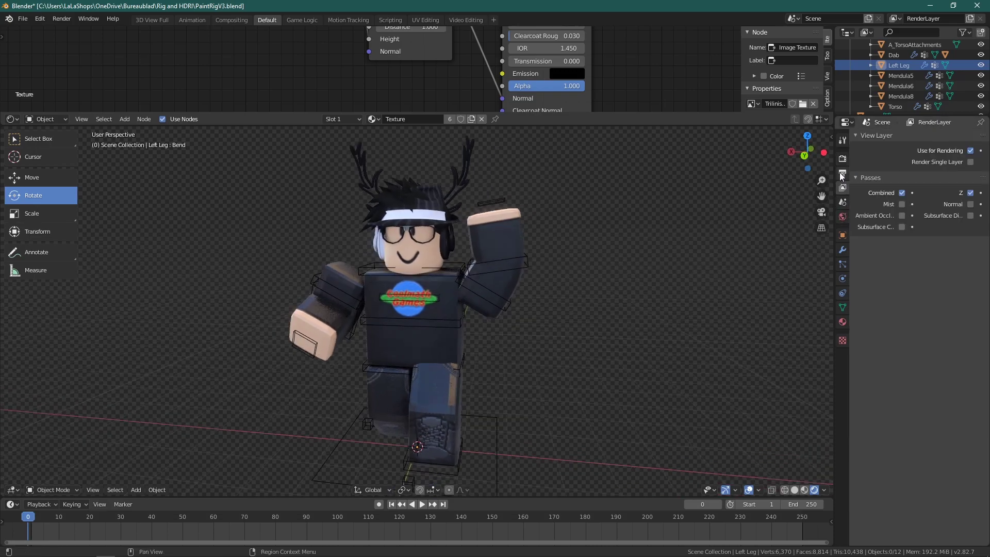
{"action": "left_click", "coordinate": [843, 158]}
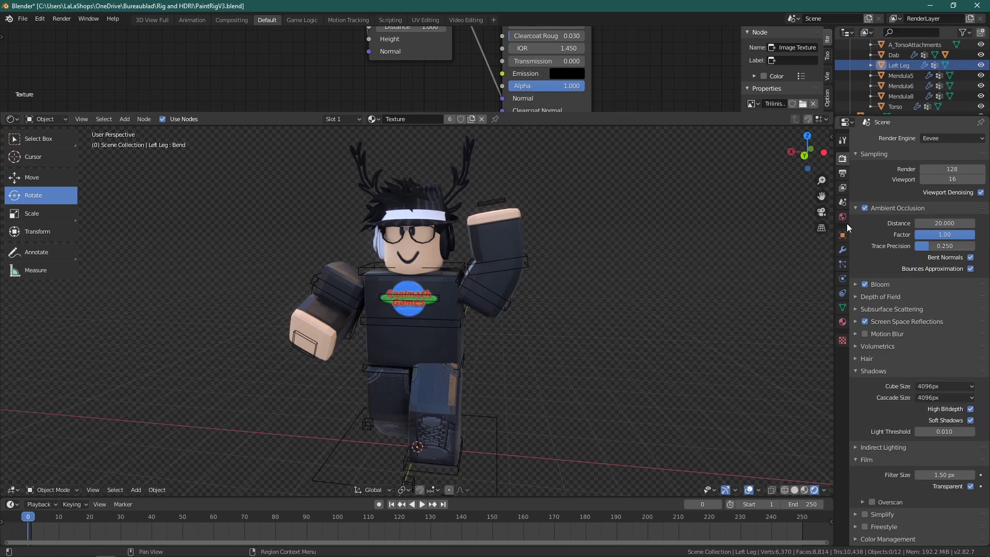
{"action": "left_click", "coordinate": [843, 322]}
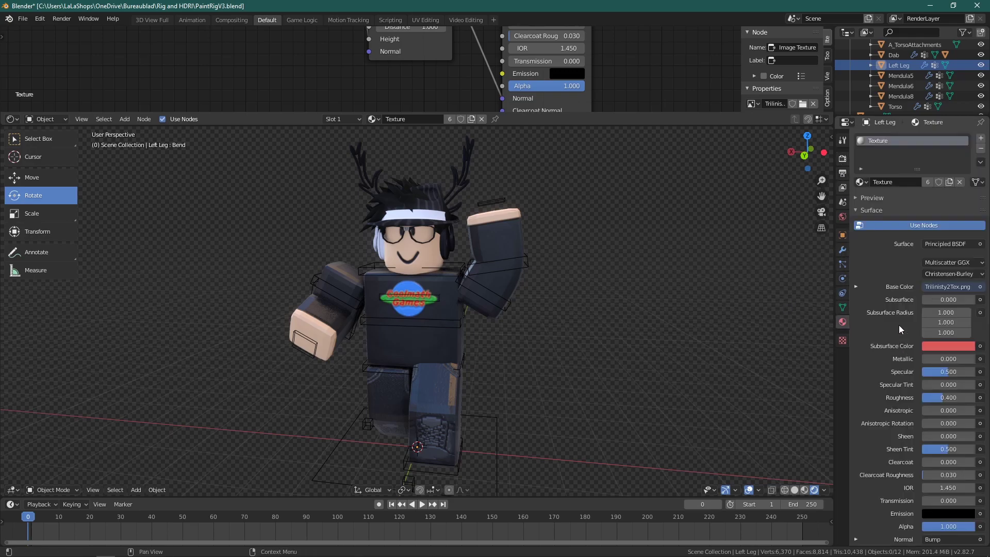
{"action": "left_click", "coordinate": [430, 207]}
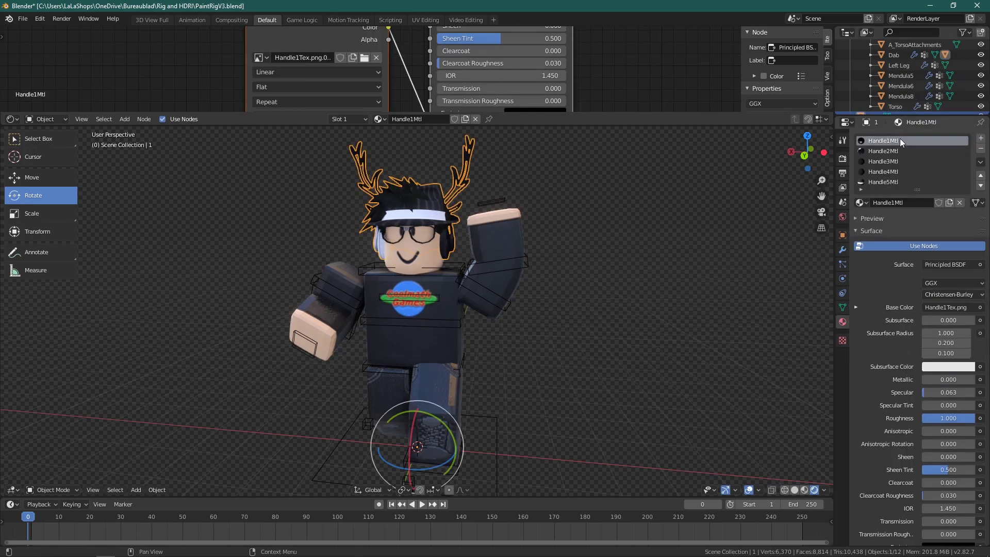
{"action": "left_click", "coordinate": [882, 218]}
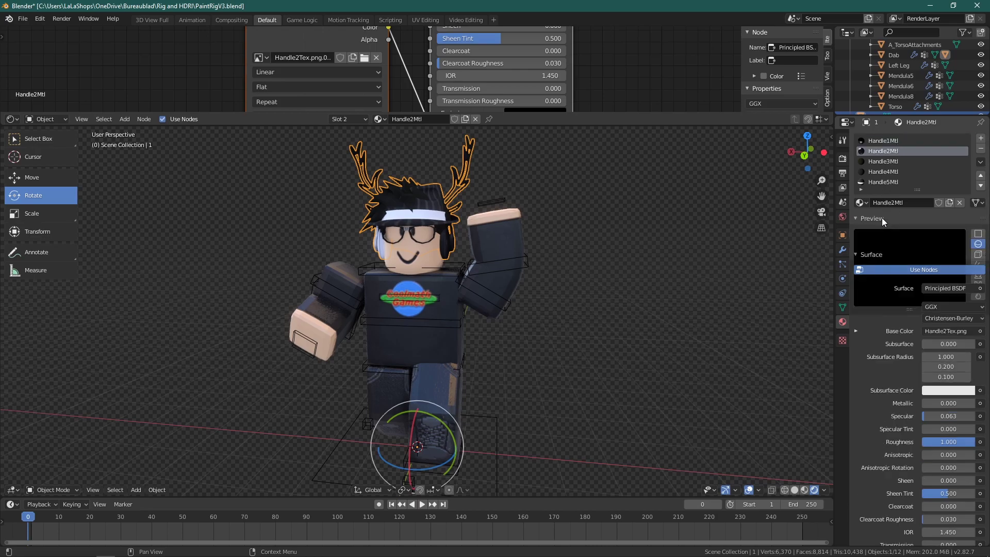
{"action": "left_click", "coordinate": [887, 159]}
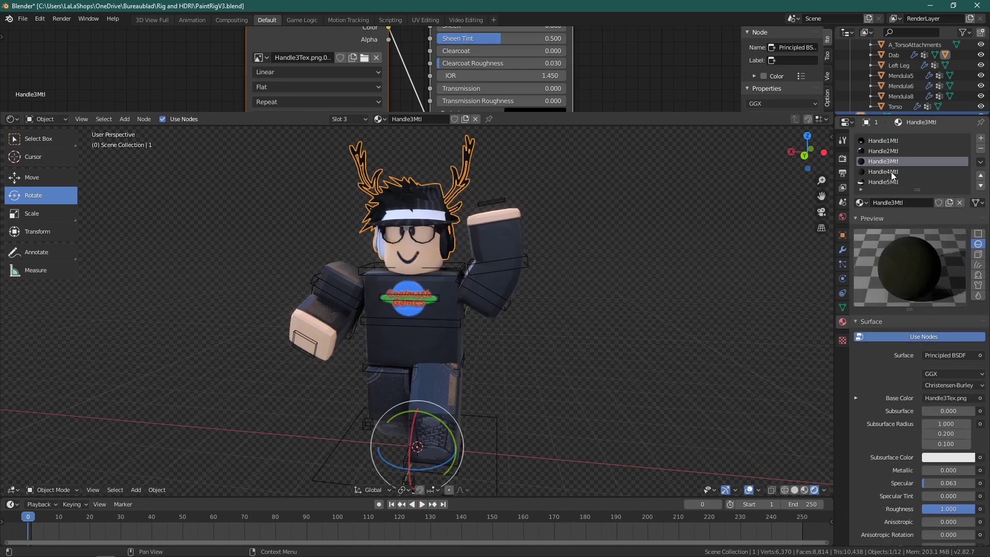
{"action": "left_click", "coordinate": [889, 184]}
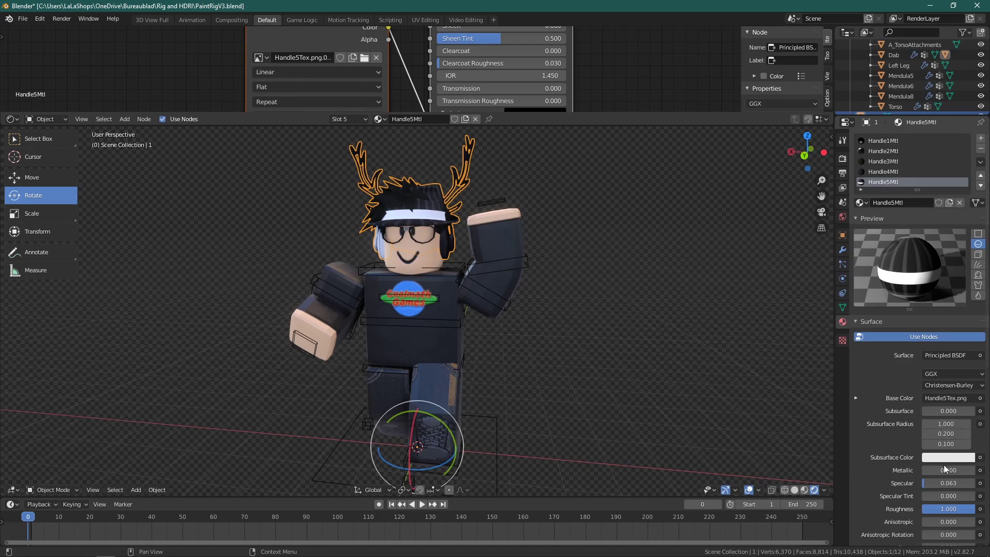
Try a shiny metallic look on Handle5Mtl with Roughness 0 and Metallic 1.
{"action": "left_click_drag", "start_coordinate": [943, 507], "coordinate": [890, 506]}
{"action": "left_click_drag", "start_coordinate": [934, 473], "coordinate": [975, 473]}
{"action": "scroll", "coordinate": [639, 289], "scroll_direction": "up", "scroll_amount": 3}
{"action": "mouse_move", "coordinate": [583, 252]}
{"action": "middle_mouse_down"}
{"action": "mouse_move", "coordinate": [577, 260]}
{"action": "mouse_move", "coordinate": [588, 255]}
{"action": "middle_mouse_up"}
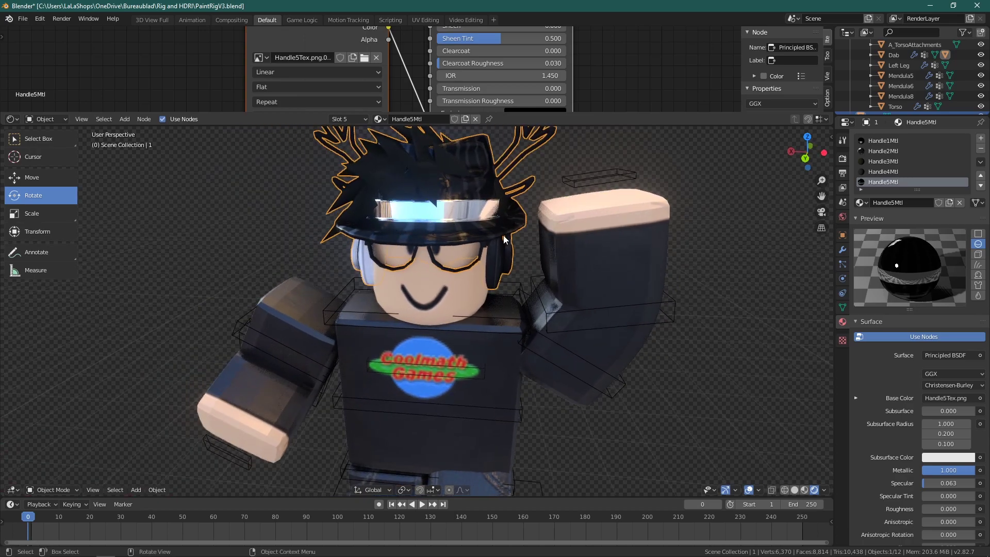
{"action": "scroll", "coordinate": [500, 226], "scroll_direction": "down", "scroll_amount": 2}
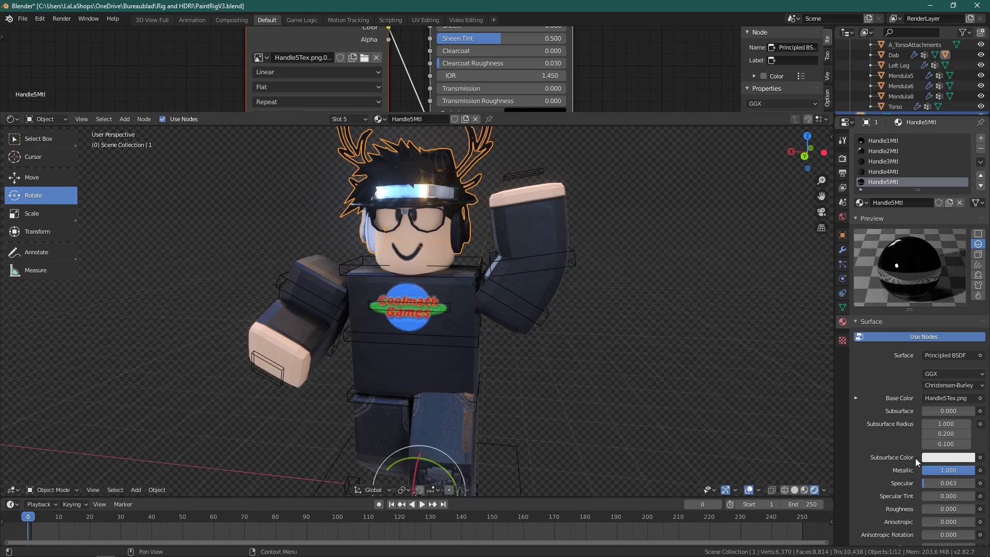
Set Handle5Mtl's Metallic to 0, Specular to about 0.234 and Roughness to about 0.638, and deselect the accessory object.
{"action": "mouse_move", "coordinate": [958, 472]}
{"action": "left_mouse_down"}
{"action": "mouse_move", "coordinate": [934, 490]}
{"action": "mouse_move", "coordinate": [963, 486]}
{"action": "mouse_move", "coordinate": [923, 470]}
{"action": "left_mouse_up"}
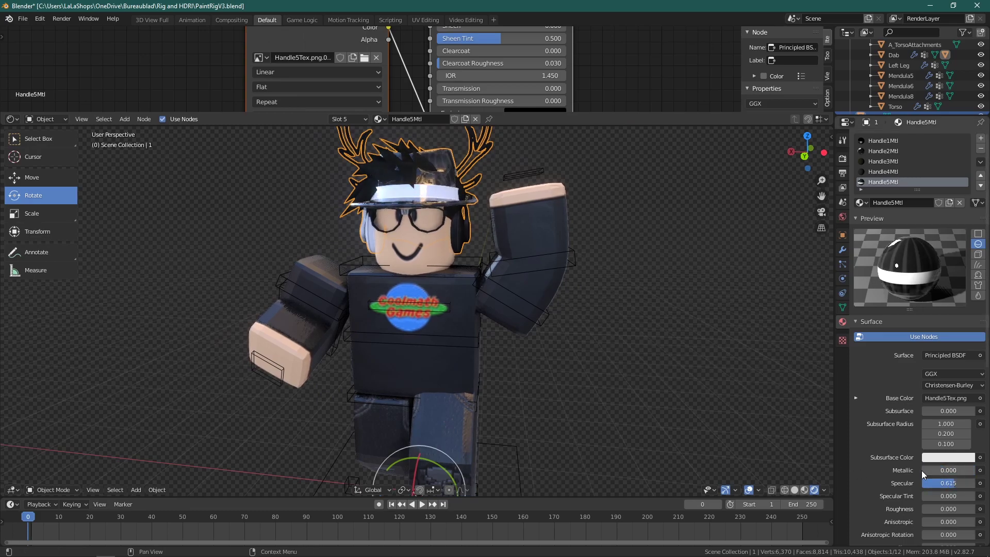
{"action": "mouse_move", "coordinate": [946, 507]}
{"action": "left_mouse_down"}
{"action": "mouse_move", "coordinate": [950, 494]}
{"action": "mouse_move", "coordinate": [931, 483]}
{"action": "left_mouse_up"}
{"action": "scroll", "coordinate": [525, 296], "scroll_direction": "down", "scroll_amount": 3}
{"action": "left_click", "coordinate": [574, 315]}
{"action": "mouse_move", "coordinate": [575, 315]}
{"action": "middle_mouse_down"}
{"action": "mouse_move", "coordinate": [578, 306]}
{"action": "mouse_move", "coordinate": [569, 308]}
{"action": "mouse_move", "coordinate": [627, 311]}
{"action": "mouse_move", "coordinate": [569, 308]}
{"action": "middle_mouse_up"}
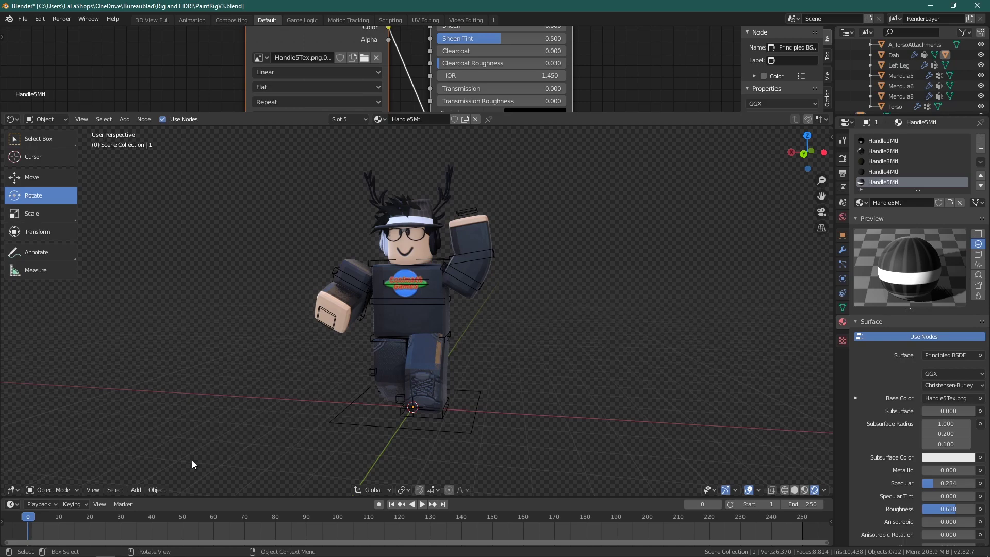
Add a camera, look through it and fly it until the whole character is in frame.
{"action": "left_click", "coordinate": [131, 489]}
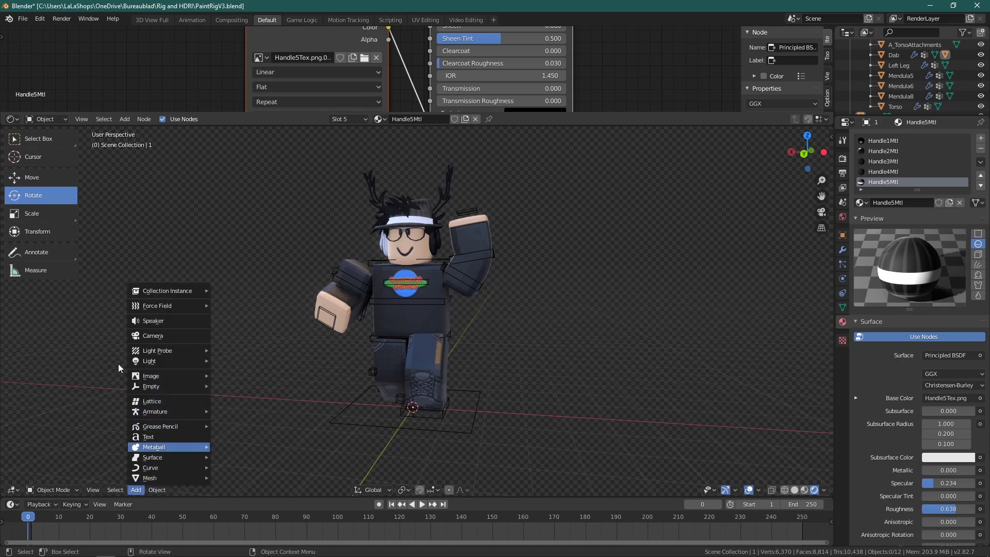
{"action": "left_click", "coordinate": [156, 333]}
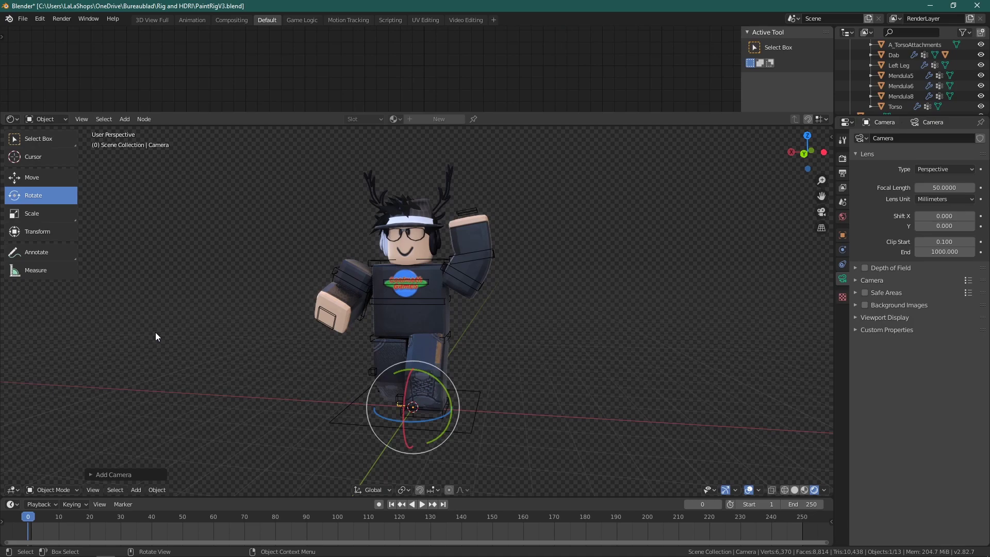
{"action": "key", "text": "KP_0"}
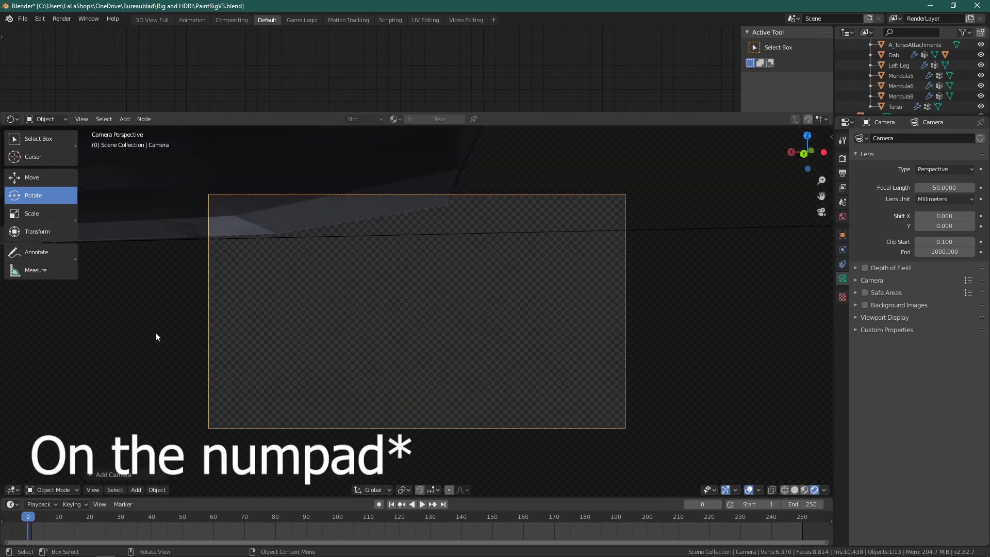
{"action": "key", "text": "shift+grave"}
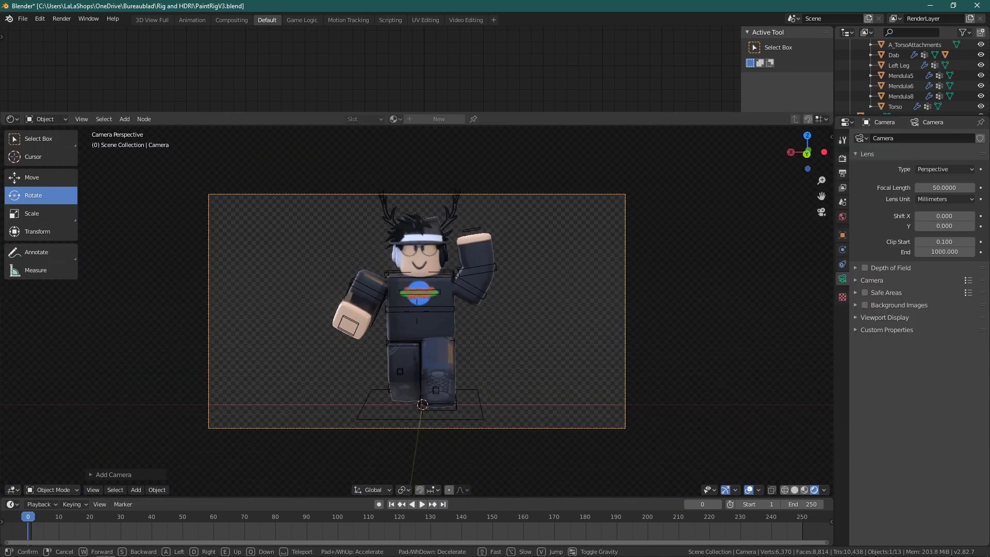
{"action": "key", "text": "w"}
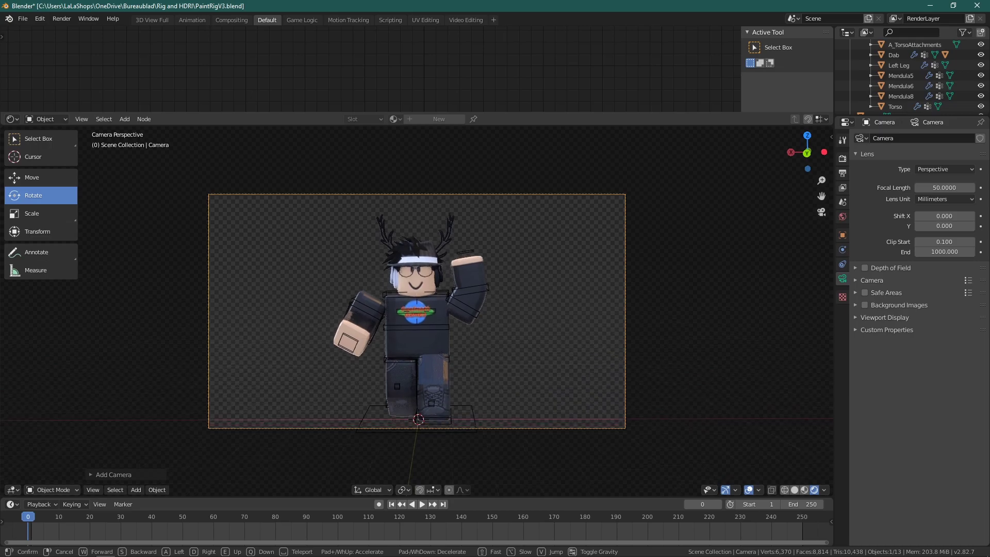
{"action": "left_click", "coordinate": [285, 190]}
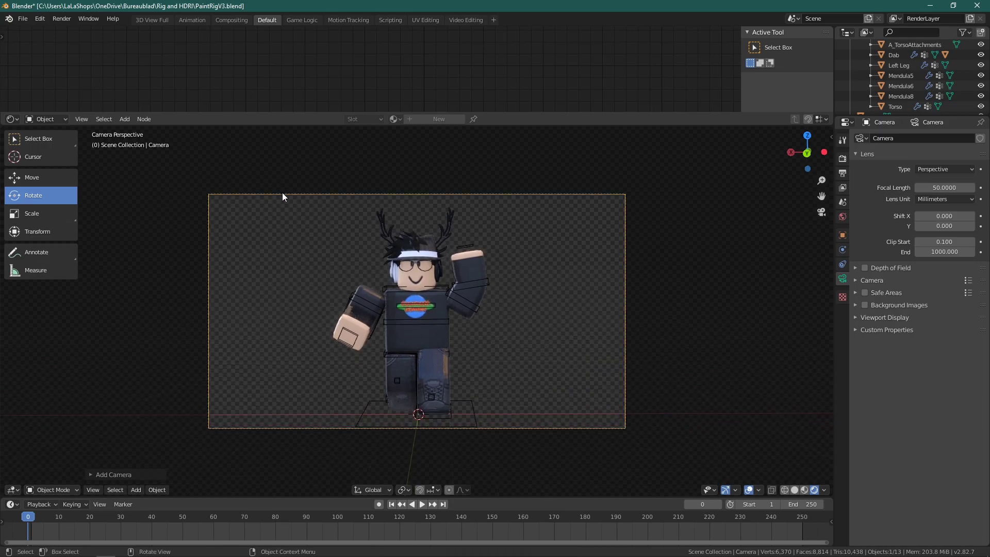
Set the output resolution to 1080 by 1080 px and fit the square camera frame in the viewport.
{"action": "left_click", "coordinate": [843, 174]}
{"action": "left_click", "coordinate": [948, 150]}
{"action": "type", "text": "1080"}
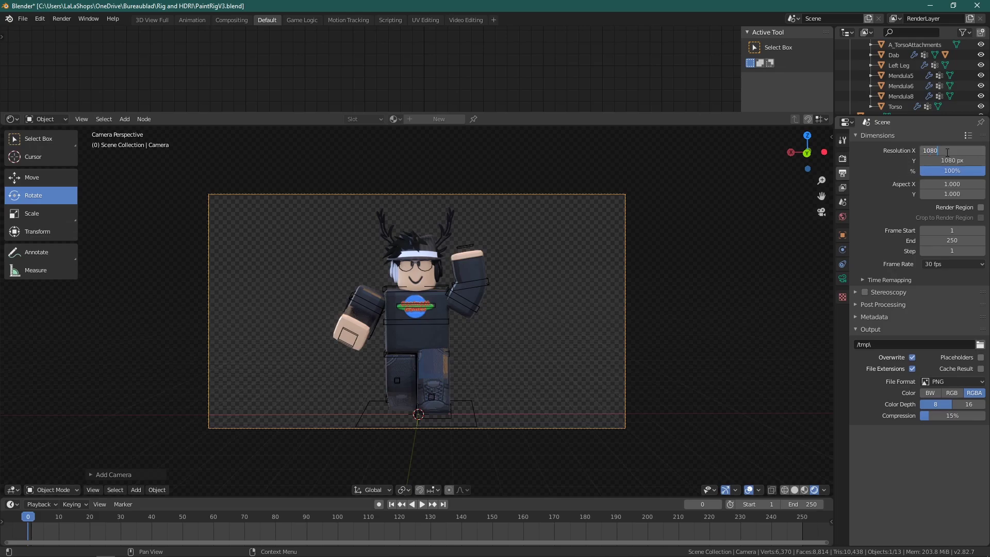
{"action": "key", "text": "Tab"}
{"action": "type", "text": "1080"}
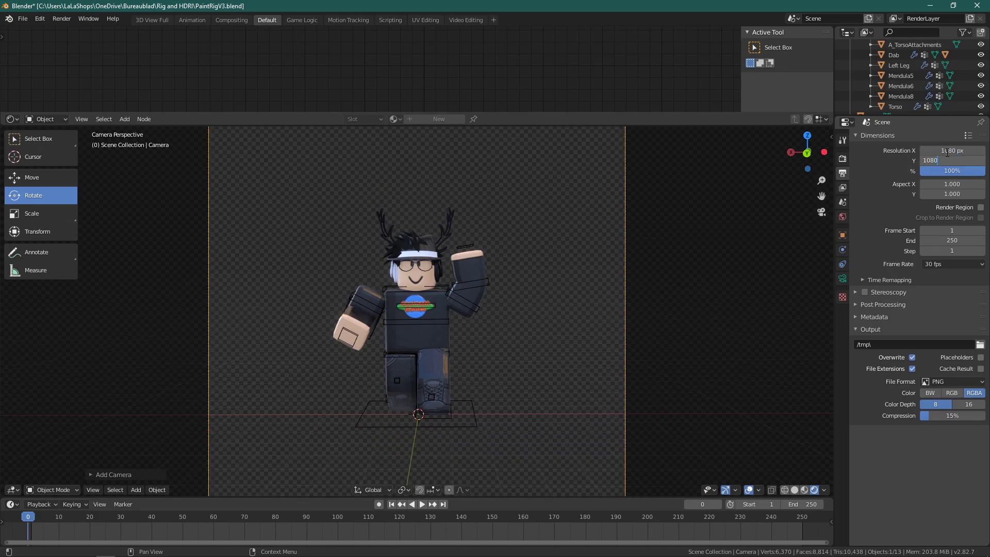
{"action": "key", "text": "Return"}
{"action": "key", "text": "Home"}
Fly the camera closer until the whole character fills the square frame, fit the frame in the viewport, and render the image.
{"action": "key", "text": "shift+grave"}
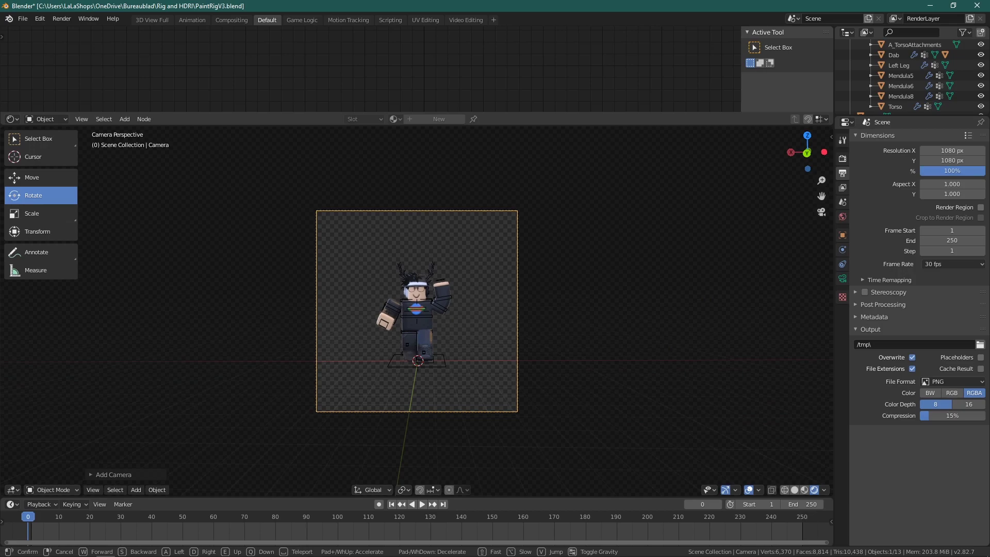
{"action": "key", "text": "w"}
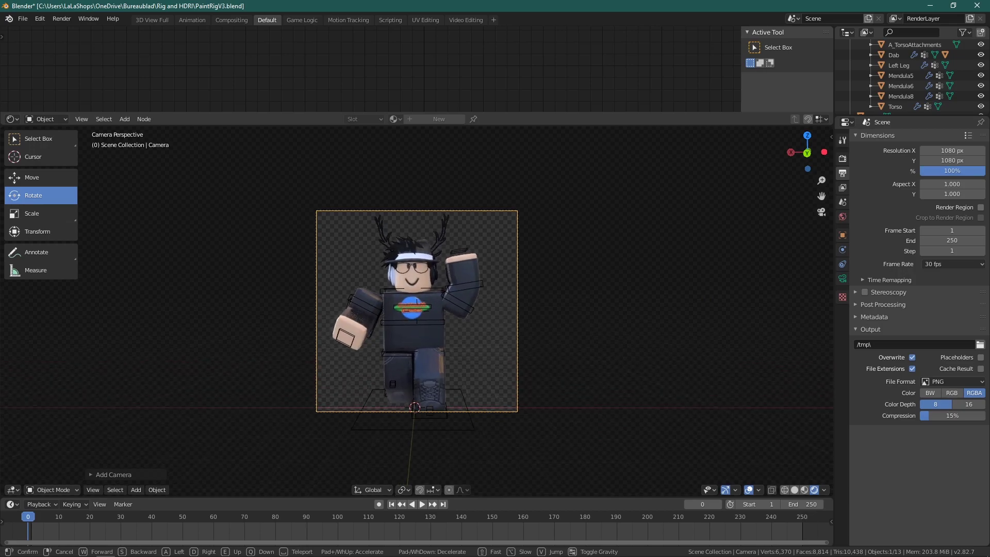
{"action": "key", "text": "Return"}
{"action": "key", "text": "Home"}
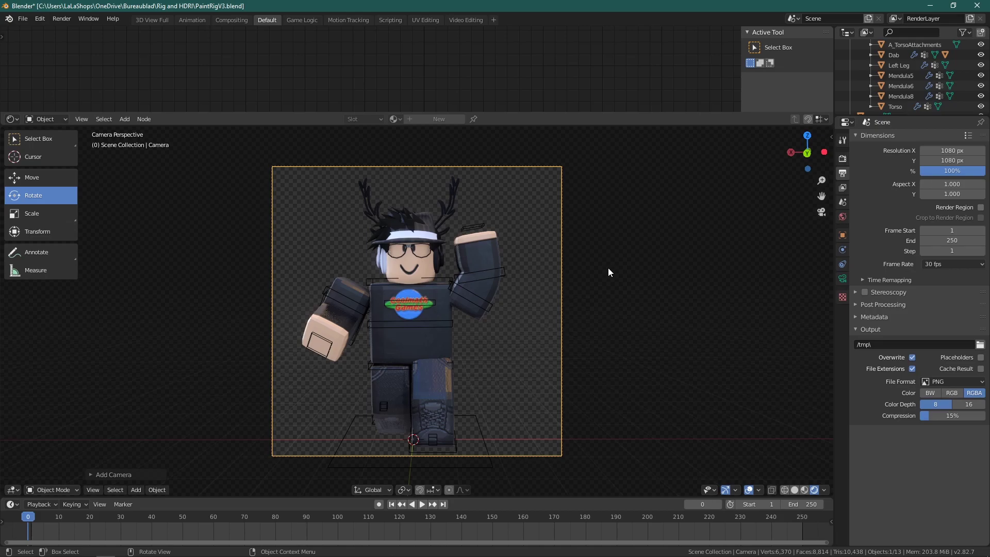
{"action": "key", "text": "F12"}
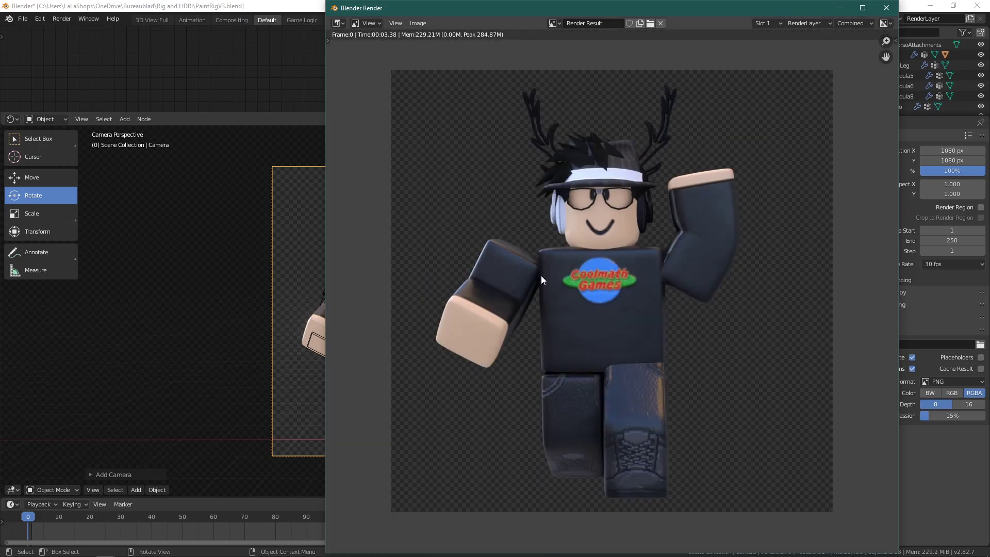
Examine the rendered character up close, checking the head accessories, shirt, arms and legs.
{"action": "scroll", "coordinate": [542, 280], "scroll_direction": "up", "scroll_amount": 2}
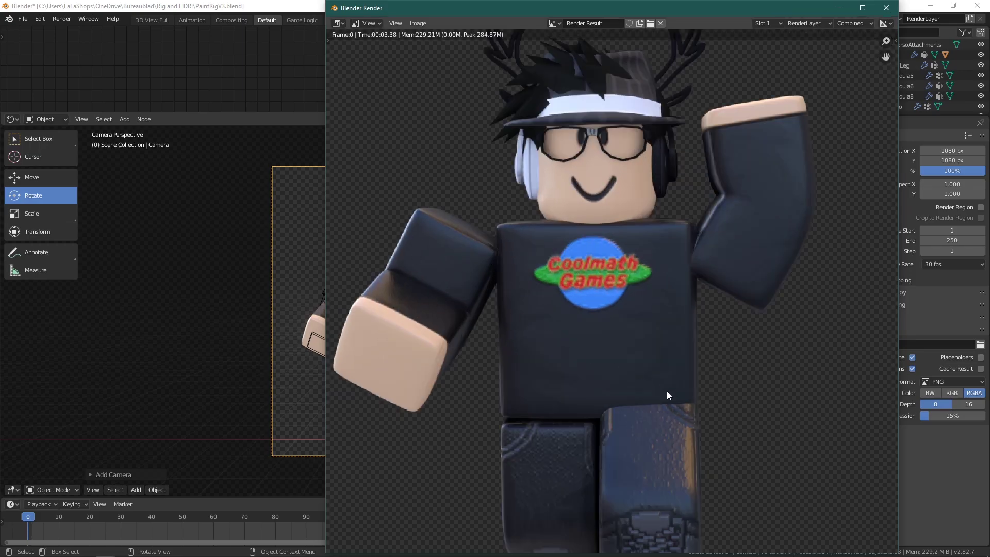
{"action": "scroll", "coordinate": [664, 388], "scroll_direction": "down", "scroll_amount": 3}
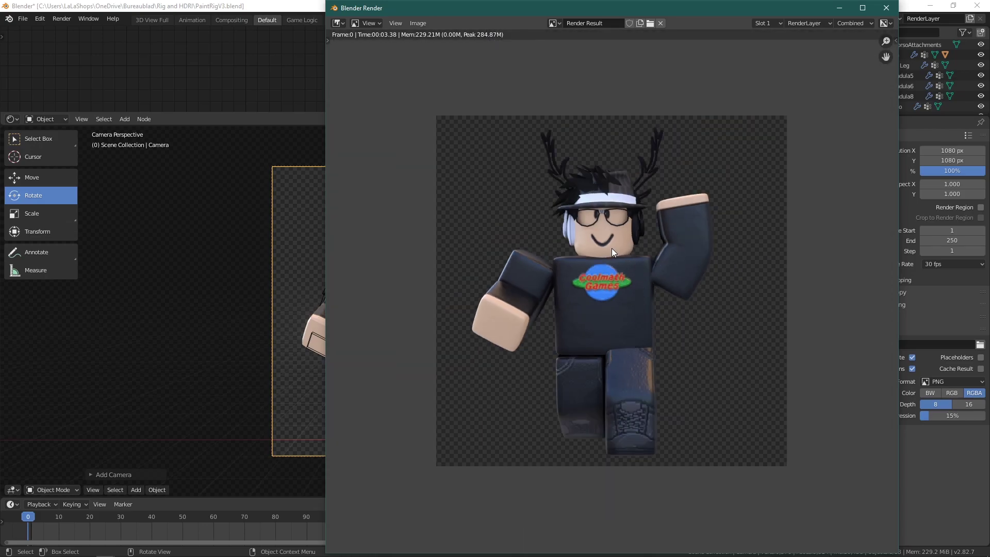
{"action": "scroll", "coordinate": [542, 199], "scroll_direction": "up", "scroll_amount": 2}
{"action": "scroll", "coordinate": [542, 199], "scroll_direction": "down", "scroll_amount": 2}
{"action": "scroll", "coordinate": [590, 206], "scroll_direction": "down", "scroll_amount": 1}
{"action": "scroll", "coordinate": [590, 206], "scroll_direction": "up", "scroll_amount": 2}
{"action": "scroll", "coordinate": [591, 207], "scroll_direction": "down", "scroll_amount": 2}
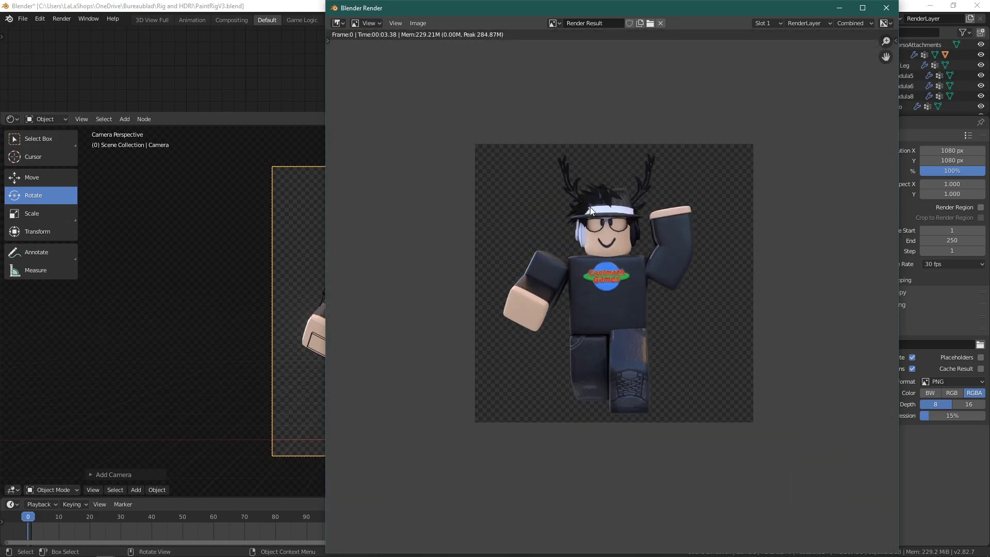
{"action": "scroll", "coordinate": [590, 207], "scroll_direction": "up", "scroll_amount": 2}
{"action": "middle_click_drag", "start_coordinate": [591, 203], "coordinate": [586, 225]}
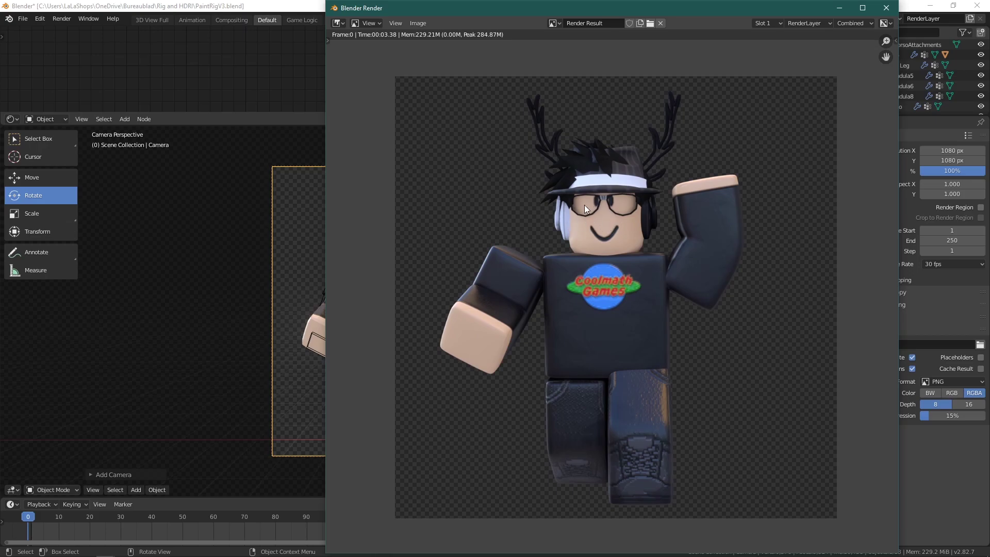
{"action": "middle_click_drag", "start_coordinate": [654, 391], "coordinate": [600, 375]}
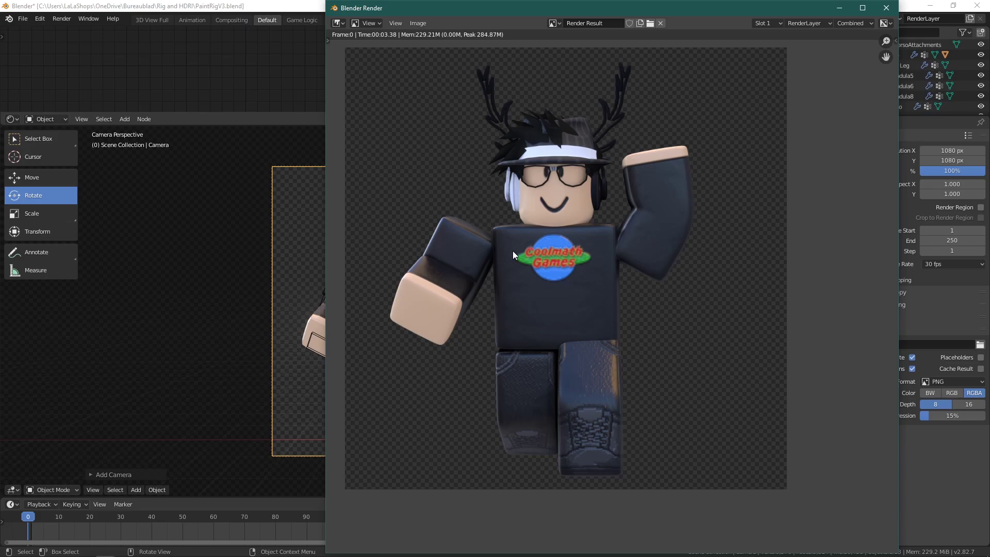
{"action": "middle_click_drag", "start_coordinate": [551, 274], "coordinate": [602, 274]}
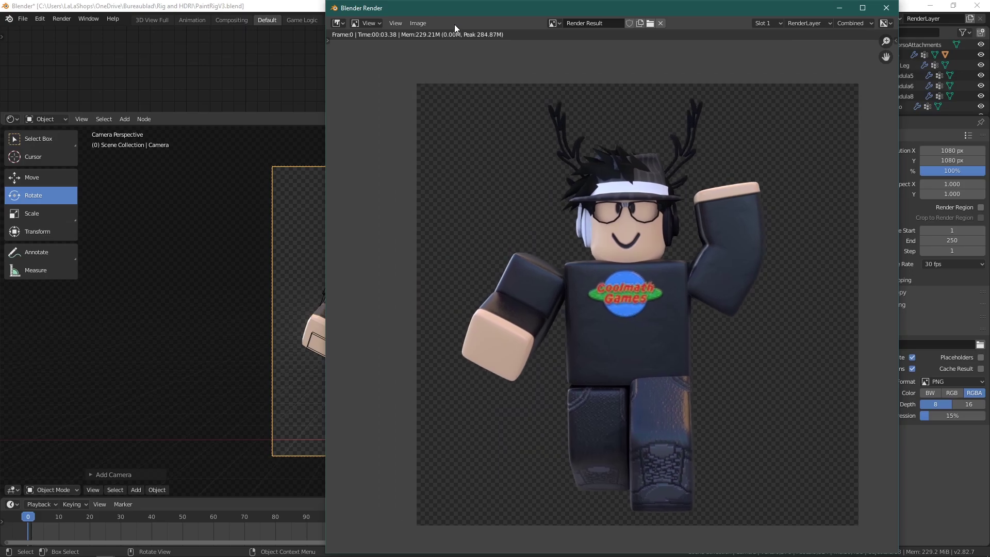
Save the render as a PNG named wave in the Render folder, one level above Character, and close the render window.
{"action": "left_click", "coordinate": [419, 23]}
{"action": "left_click", "coordinate": [458, 92]}
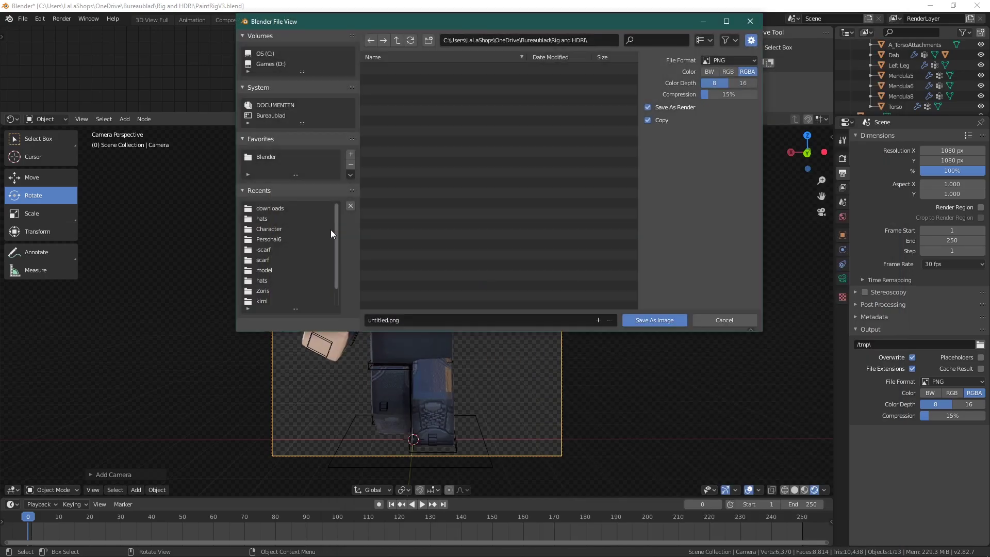
{"action": "left_click", "coordinate": [290, 209]}
{"action": "left_click", "coordinate": [275, 219]}
{"action": "left_click", "coordinate": [274, 229]}
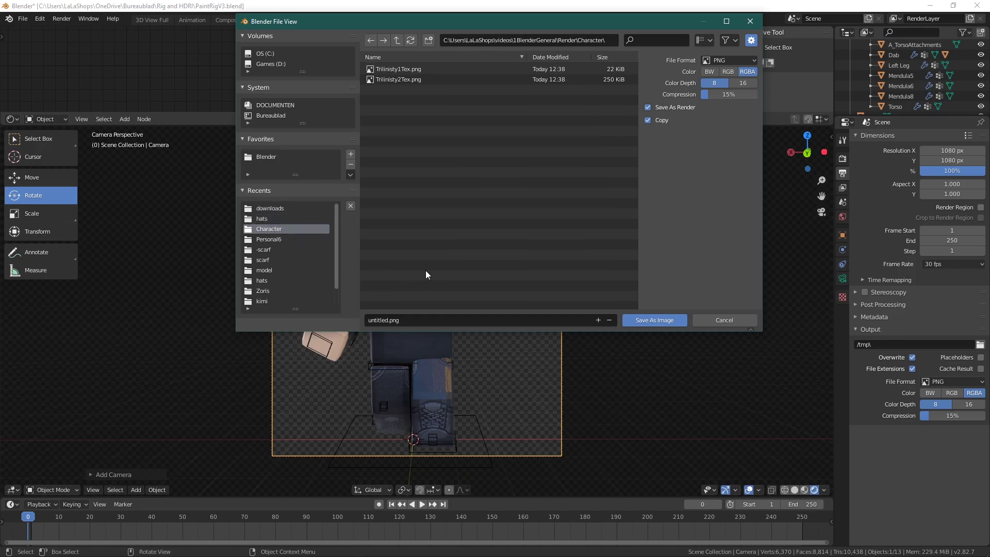
{"action": "left_click", "coordinate": [397, 42]}
{"action": "left_click", "coordinate": [464, 321]}
{"action": "type", "text": "wave"}
{"action": "key", "text": "Return"}
{"action": "left_click", "coordinate": [885, 7]}
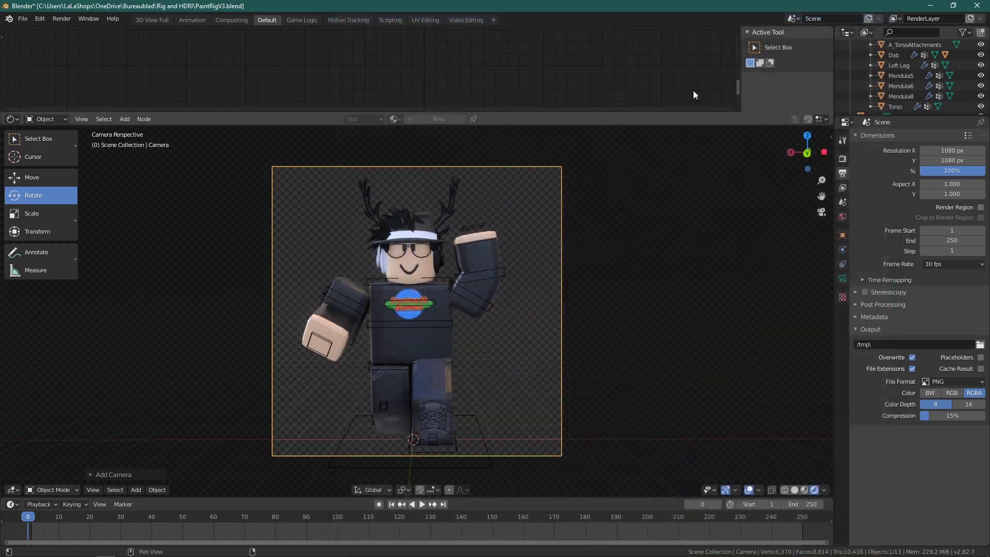